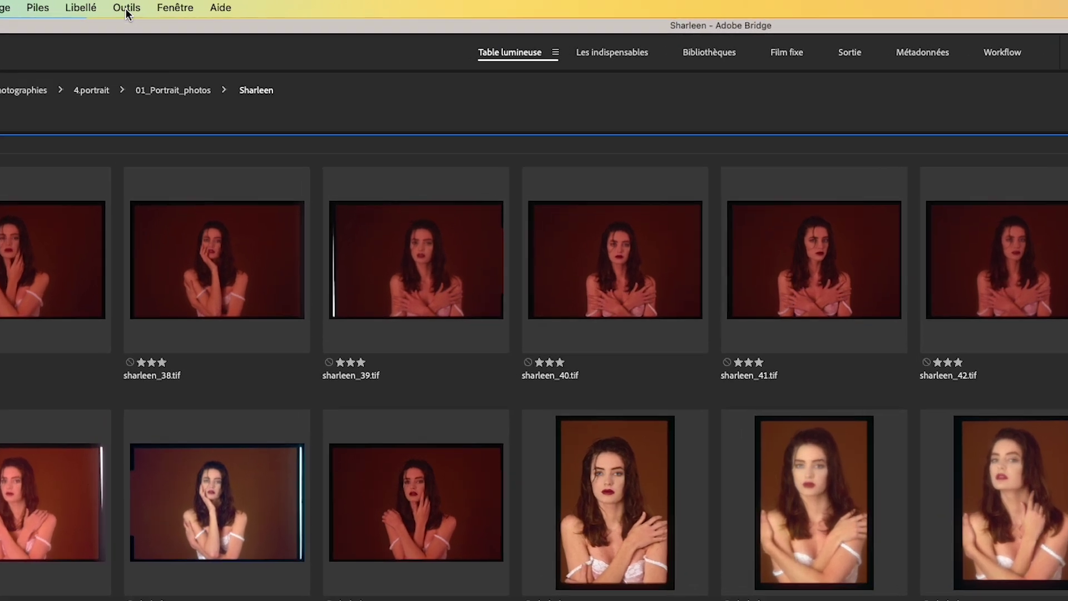
pyautogui.click(219, 5)
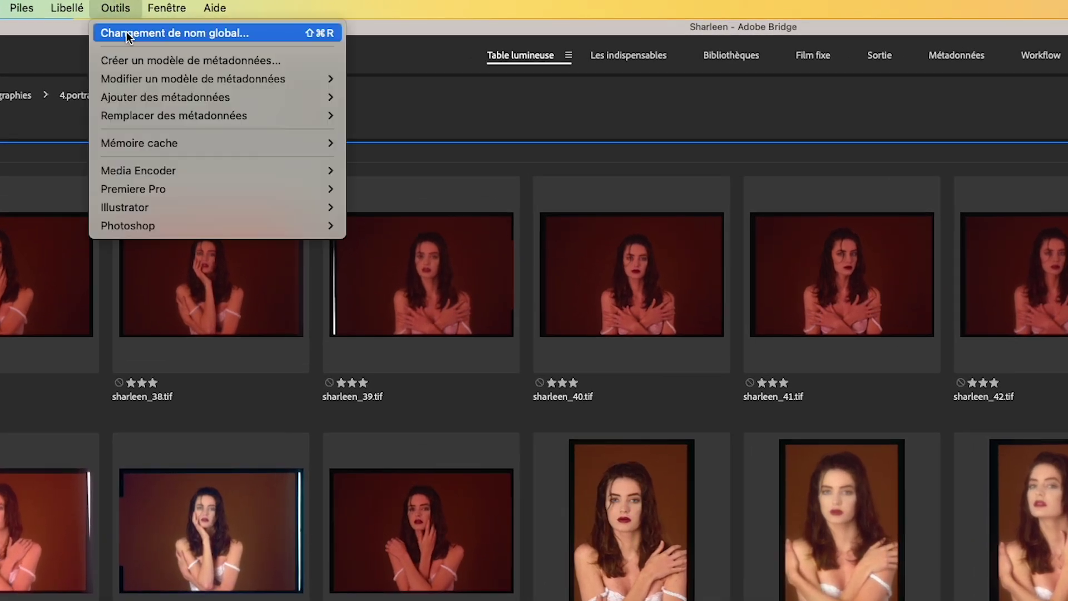
pyautogui.click(179, 32)
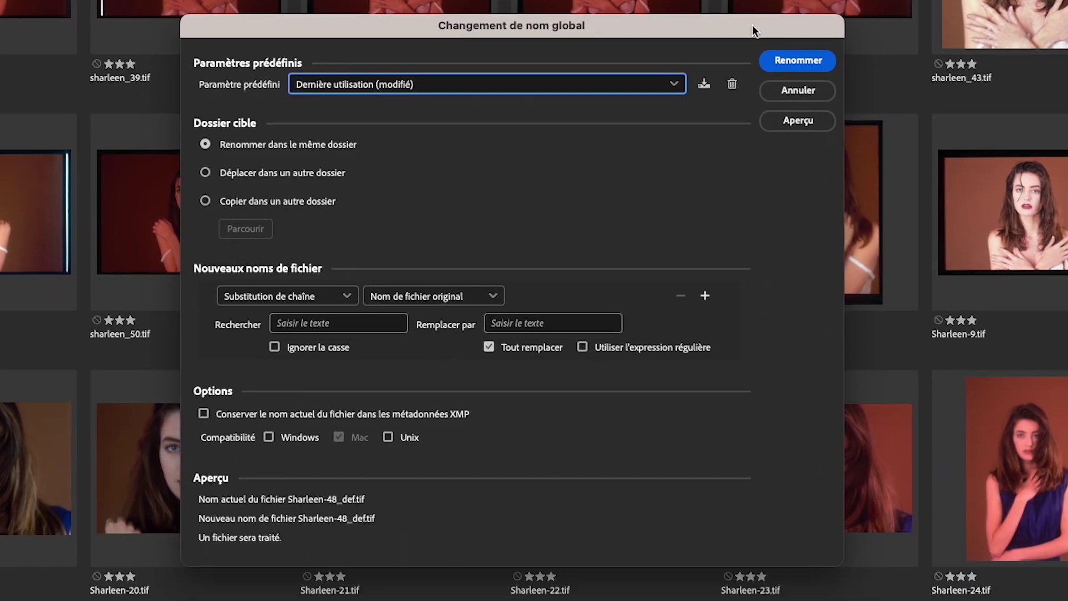
pyautogui.click(797, 92)
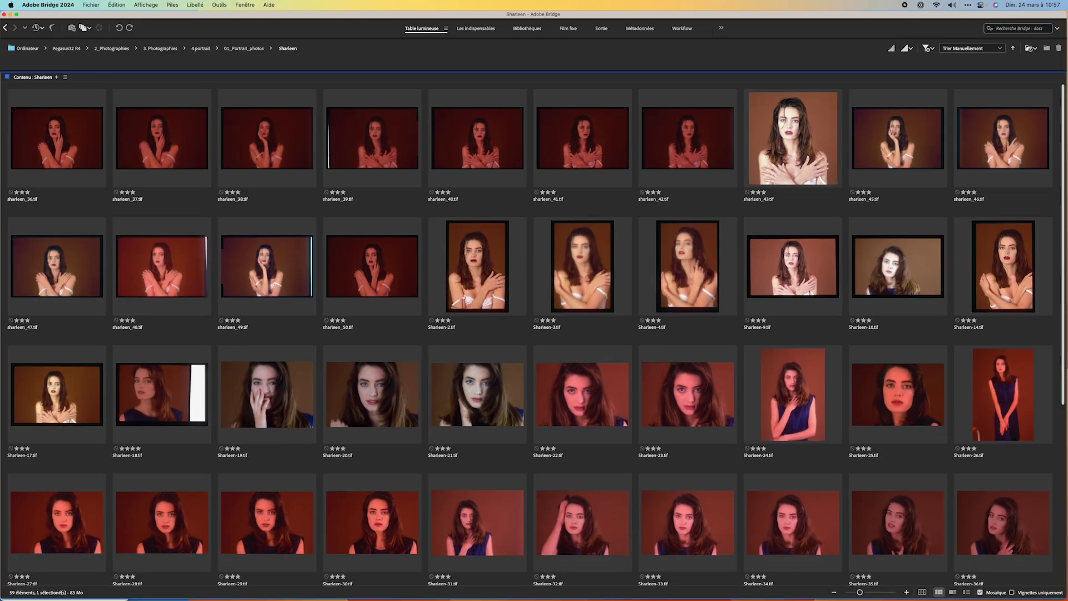
pyautogui.click(180, 127)
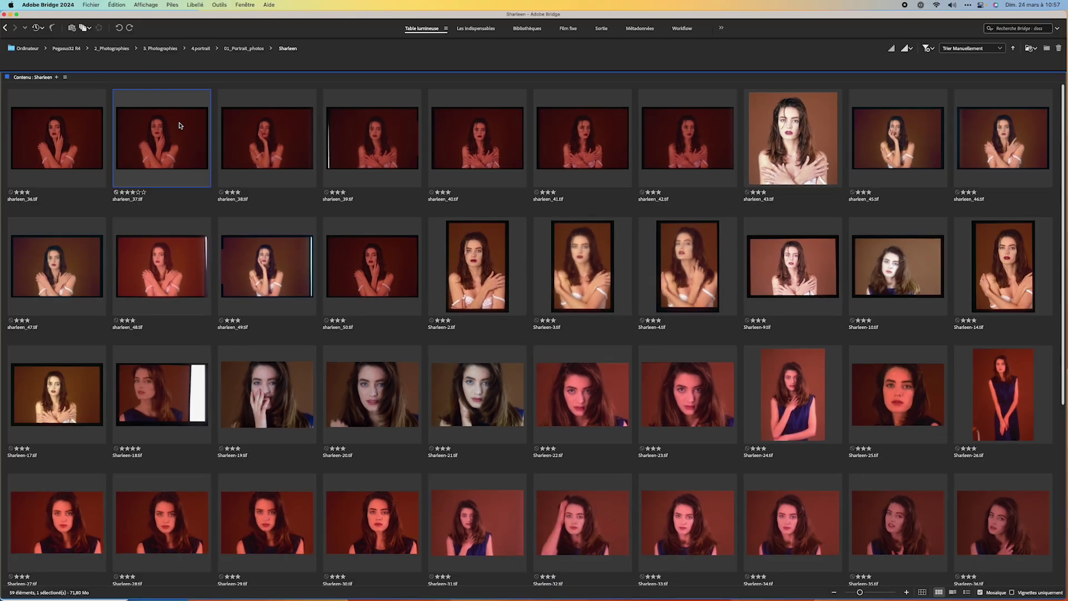
pyautogui.click(222, 5)
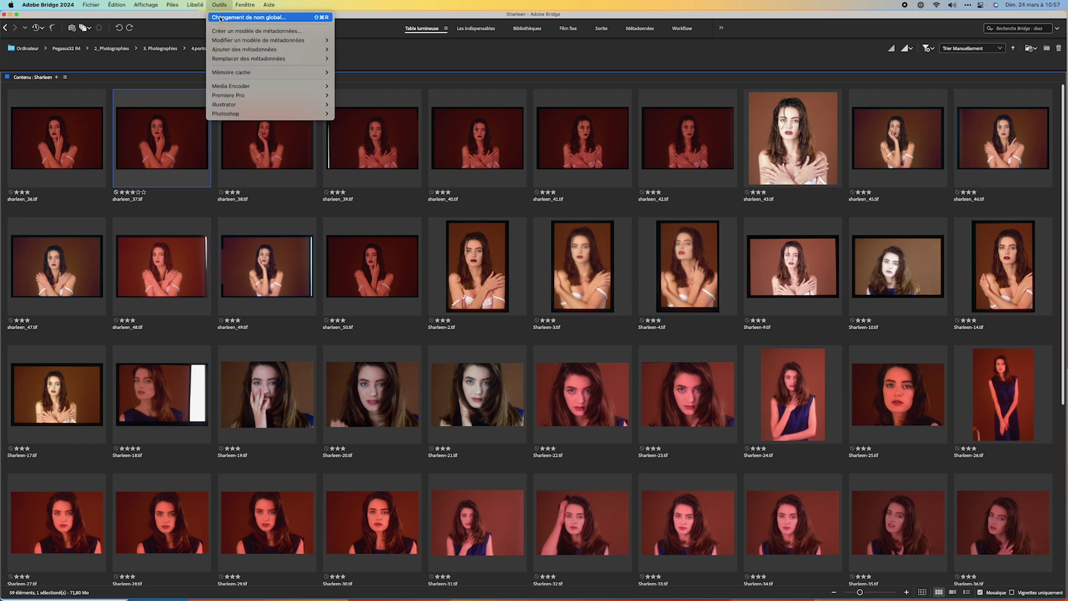
pyautogui.click(278, 18)
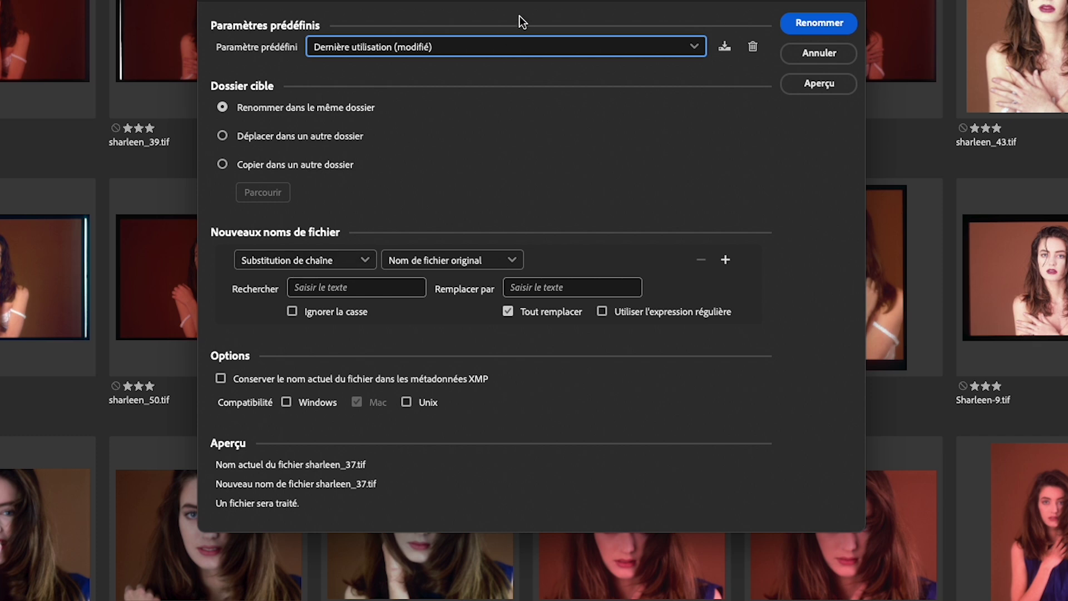
pyautogui.click(815, 54)
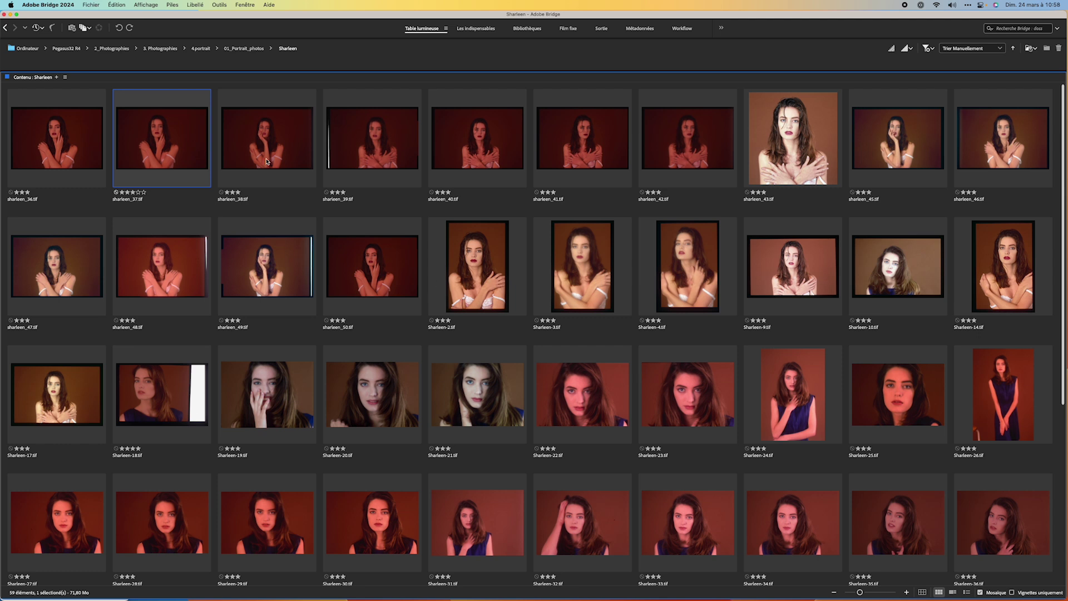
# Select all the photos in the folder and open the batch rename settings for them.
pyautogui.click(51, 140)
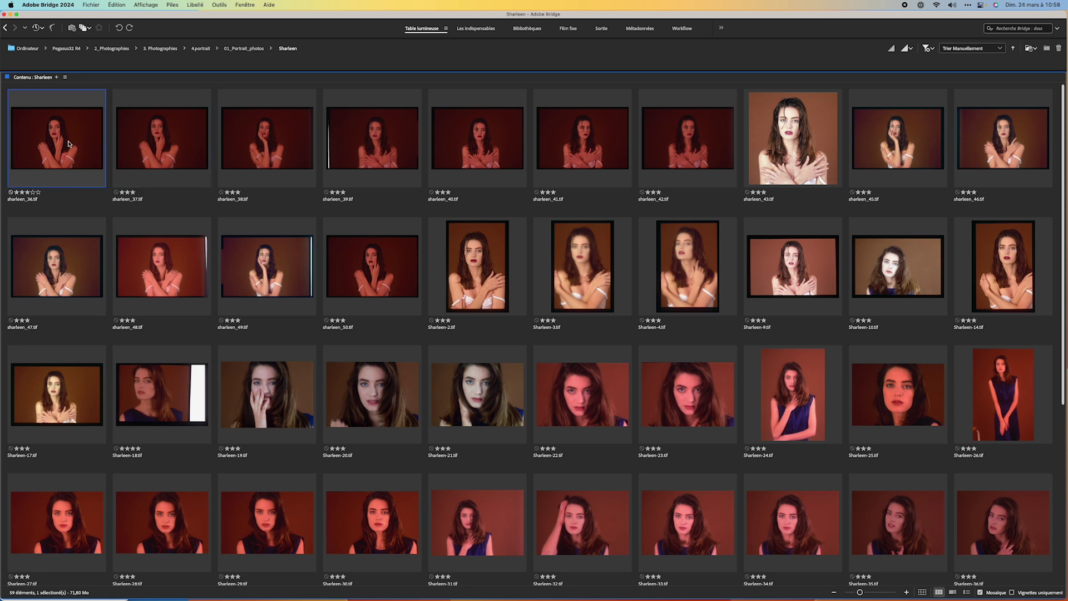
pyautogui.click(118, 5)
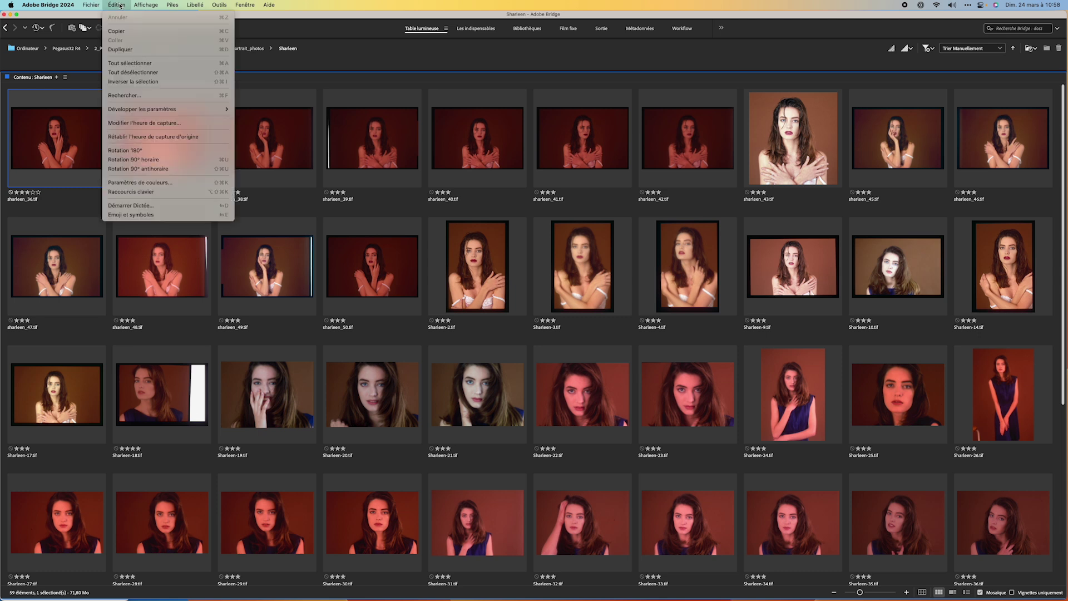
pyautogui.click(134, 64)
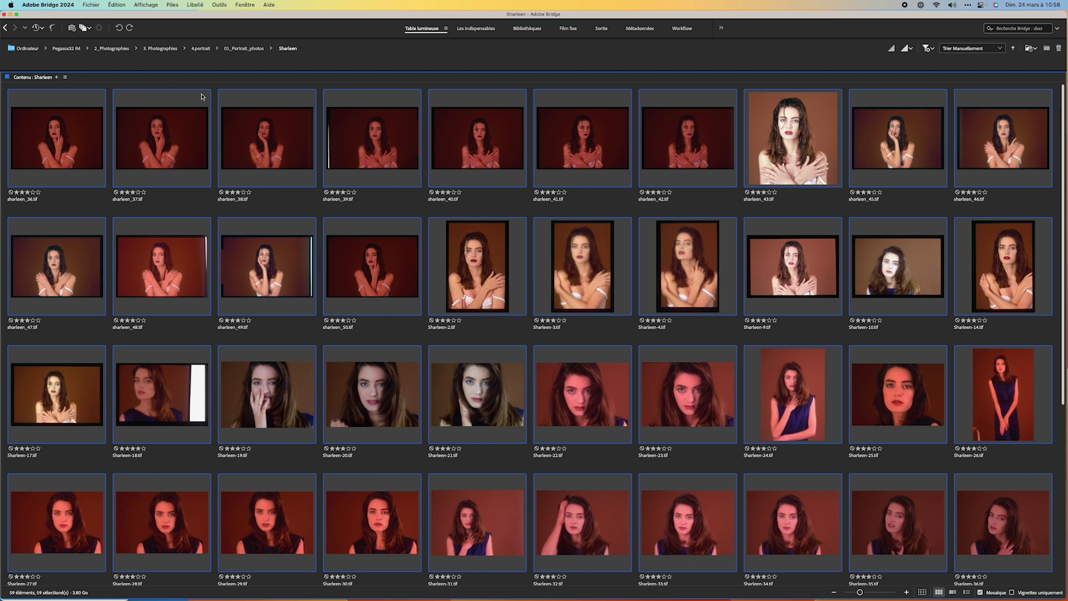
pyautogui.click(218, 5)
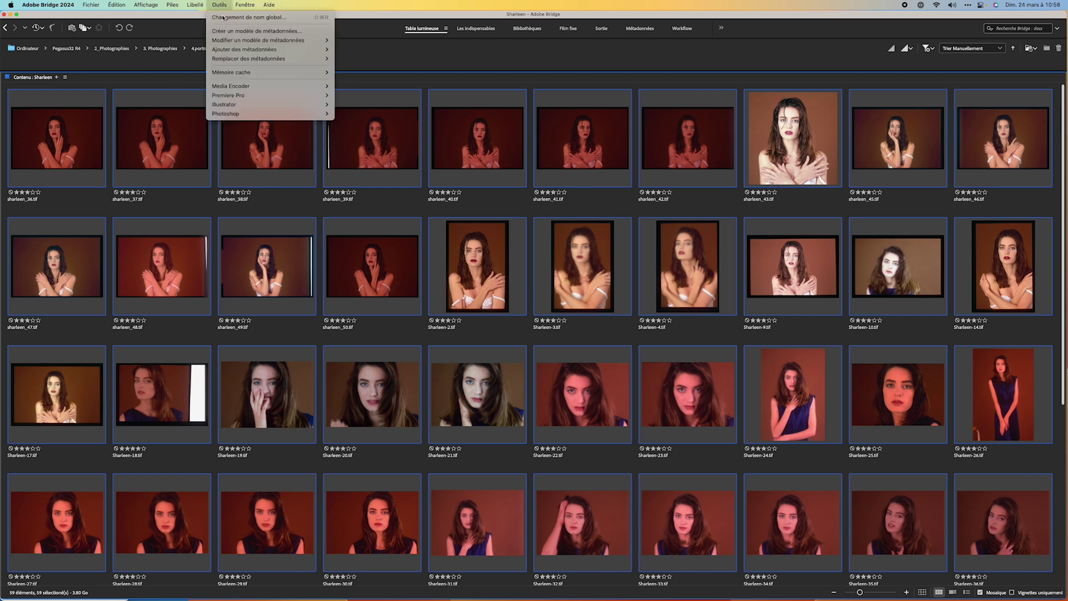
pyautogui.click(223, 21)
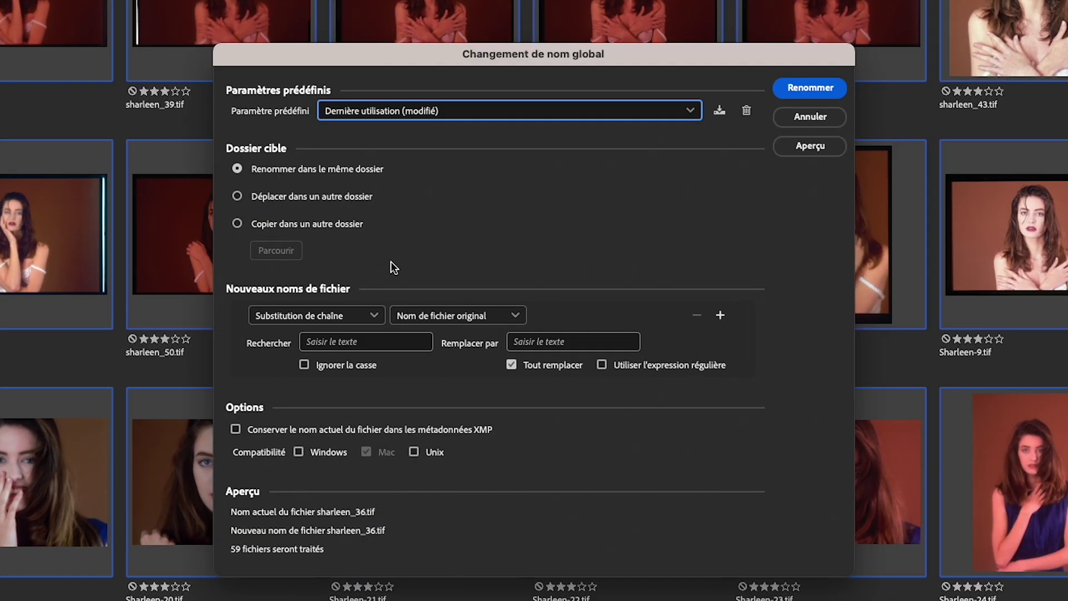
# Batch rename the selected photos by replacing the misspelled first name in the original file names with its correct spelling, ignoring case.
pyautogui.click(304, 365)
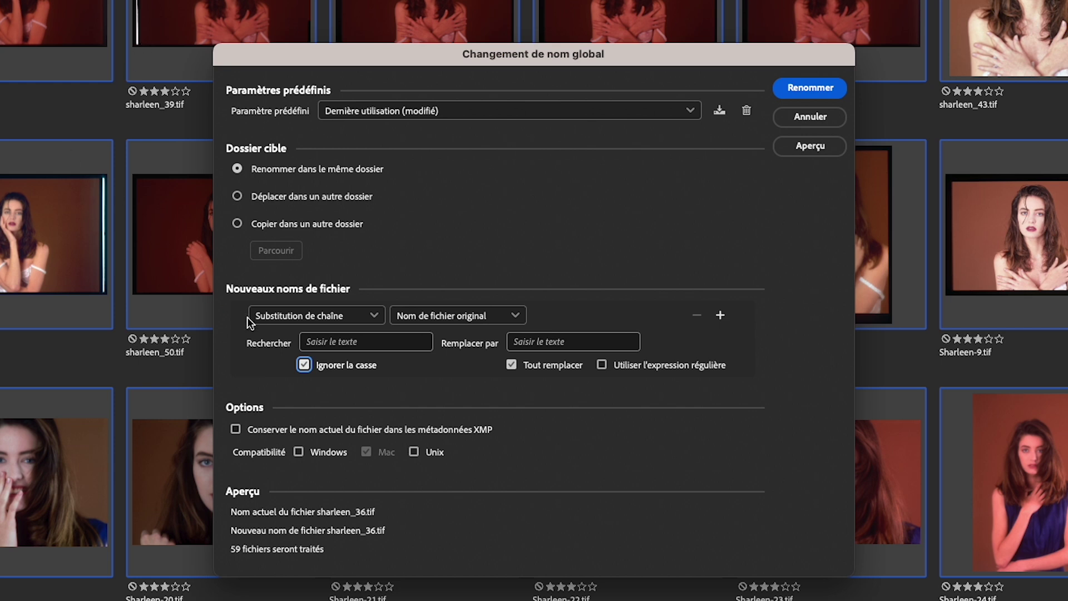
pyautogui.click(321, 344)
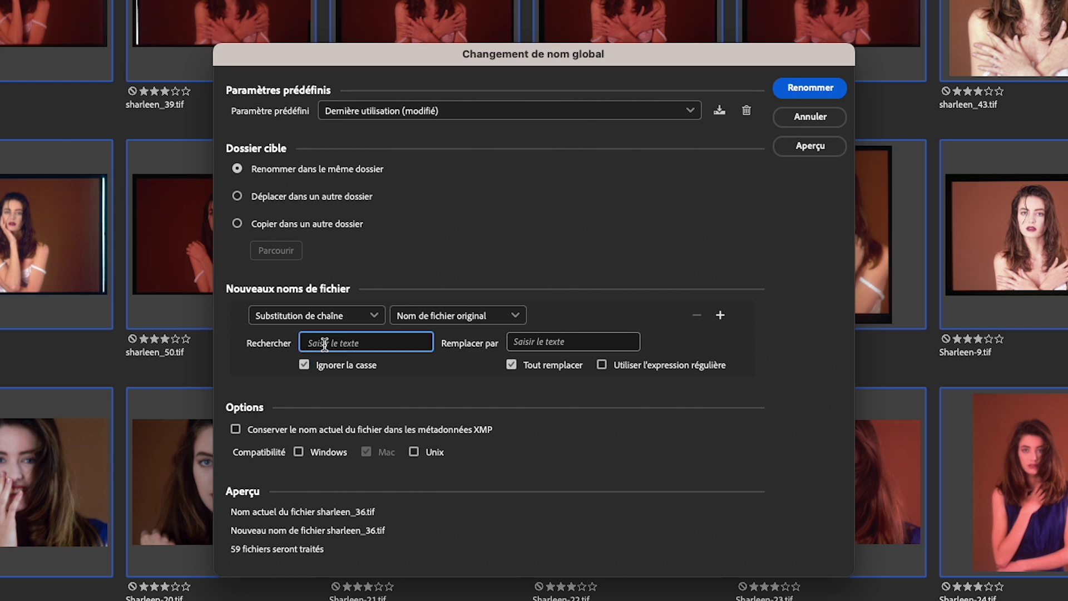
pyautogui.write('sh')
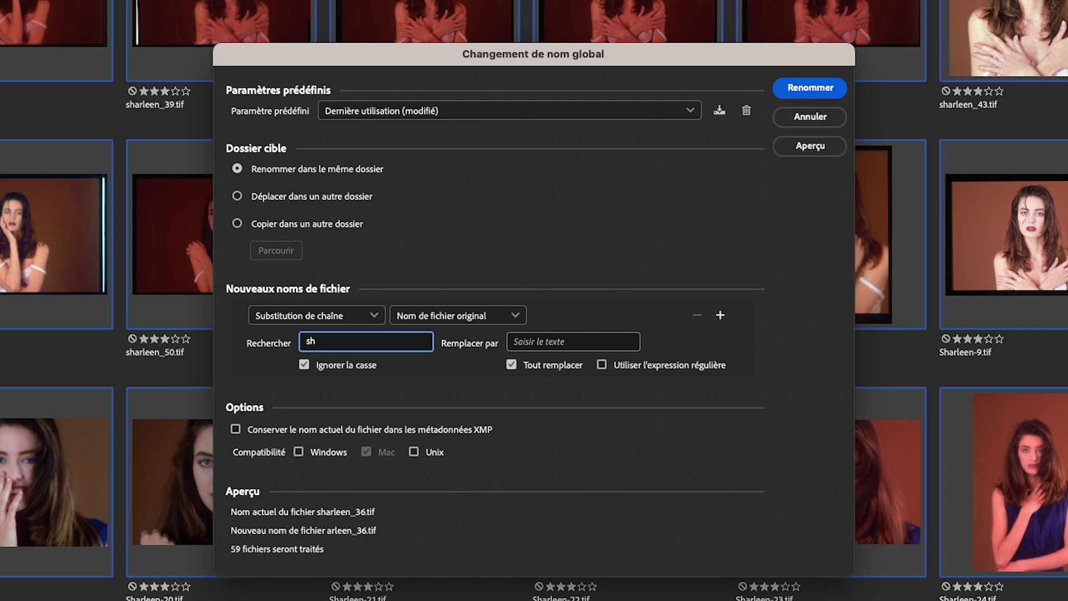
pyautogui.write('arleen')
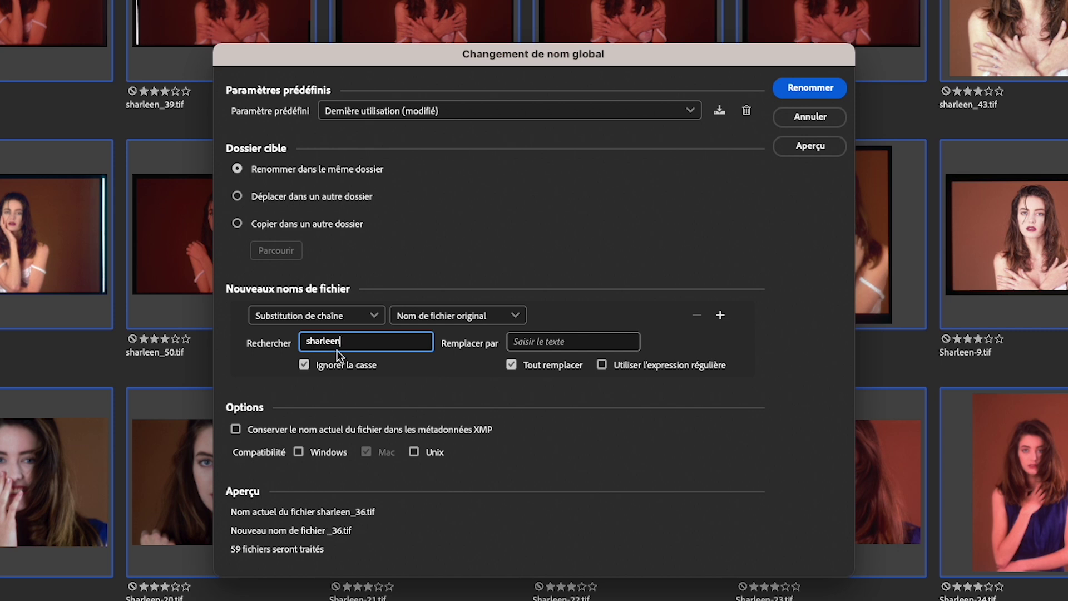
pyautogui.click(541, 345)
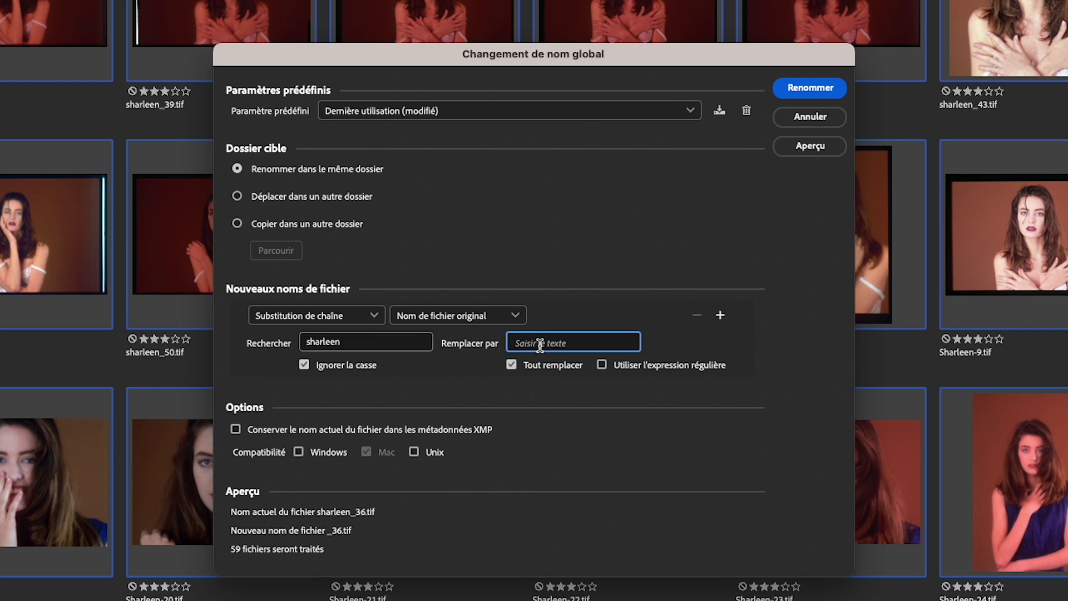
pyautogui.write('Charleen')
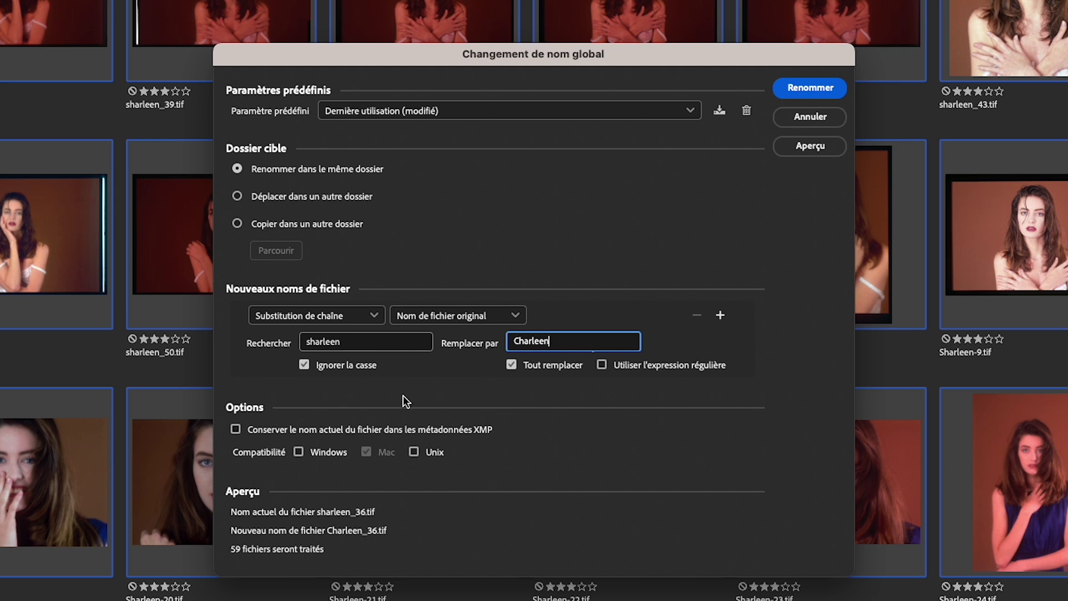
pyautogui.click(821, 88)
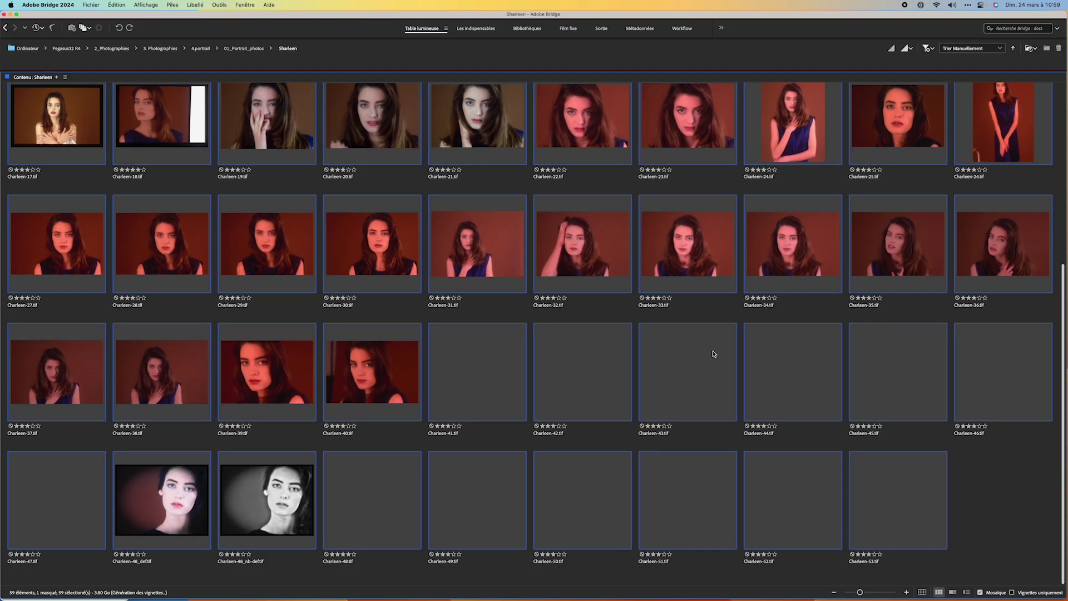
pyautogui.scroll(5, 714, 354)
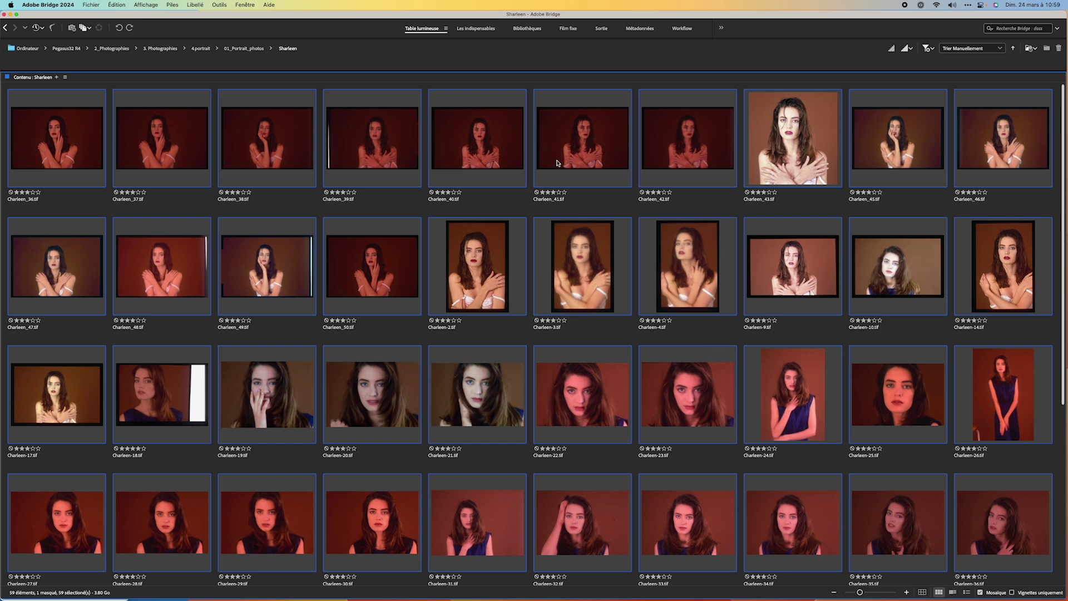
# Start another batch rename of the selected photos and change the file name component from string substitution to Texte.
pyautogui.click(220, 5)
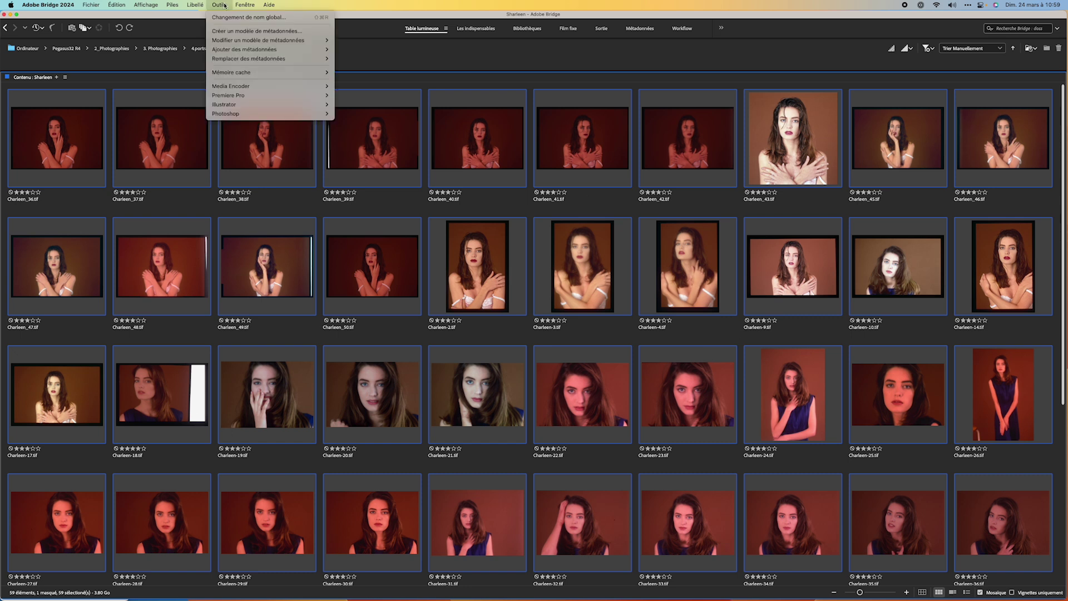
pyautogui.click(228, 19)
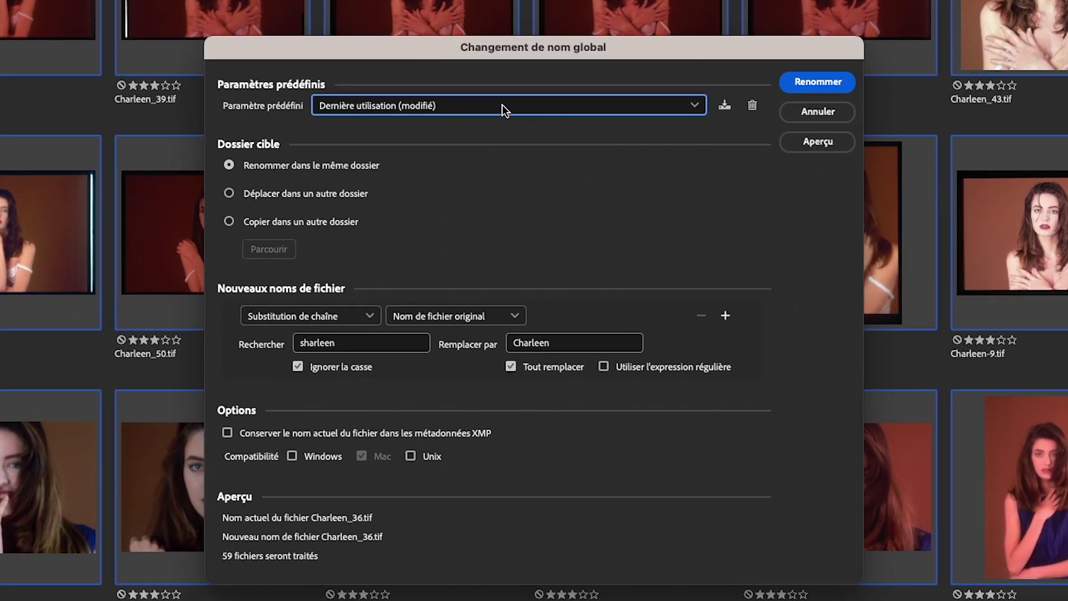
pyautogui.click(503, 106)
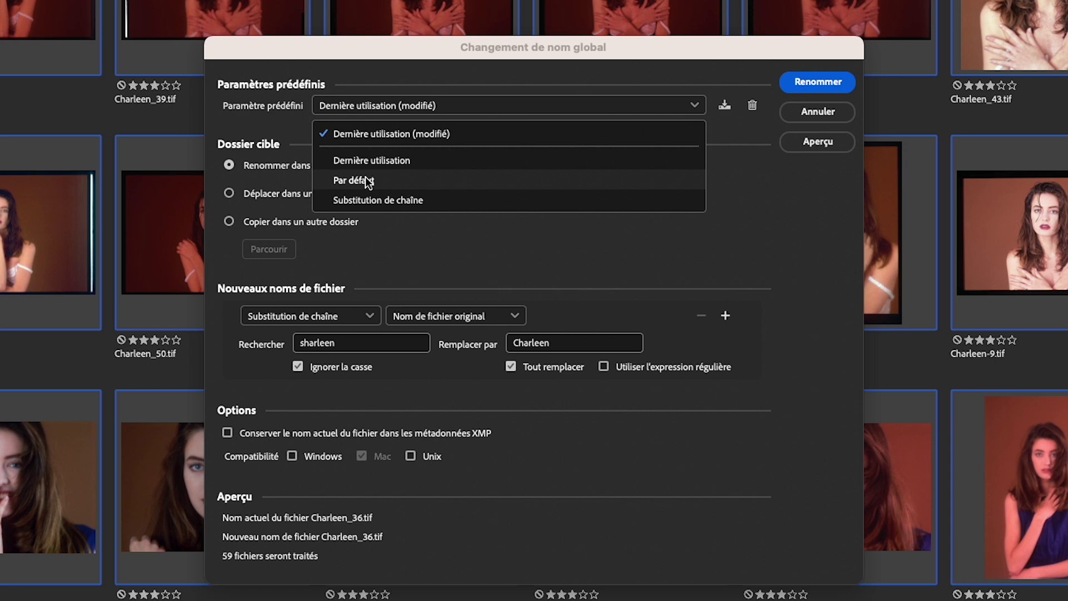
pyautogui.click(479, 71)
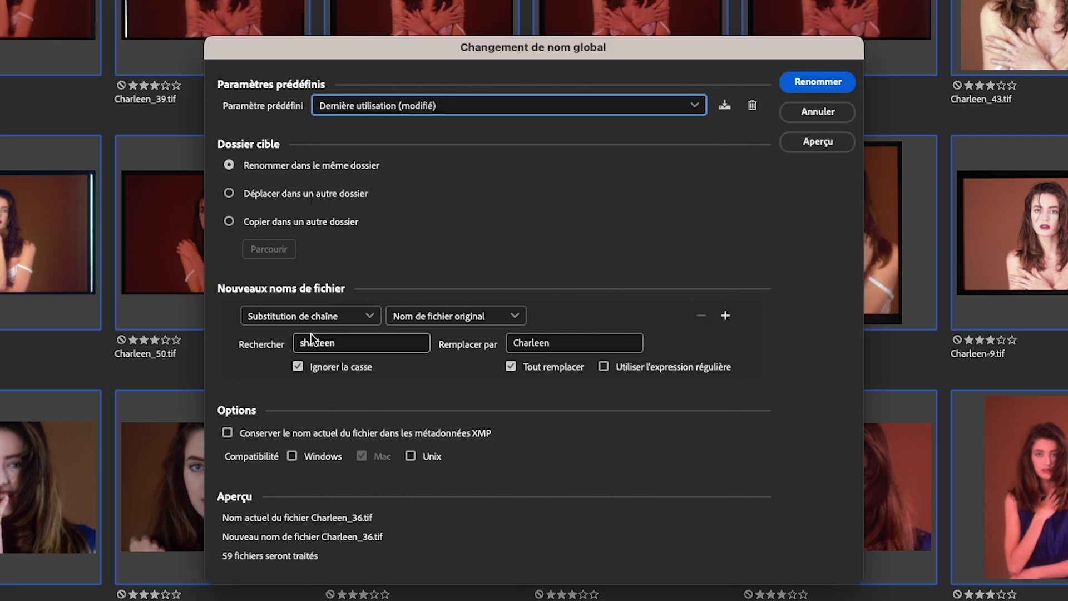
pyautogui.click(322, 315)
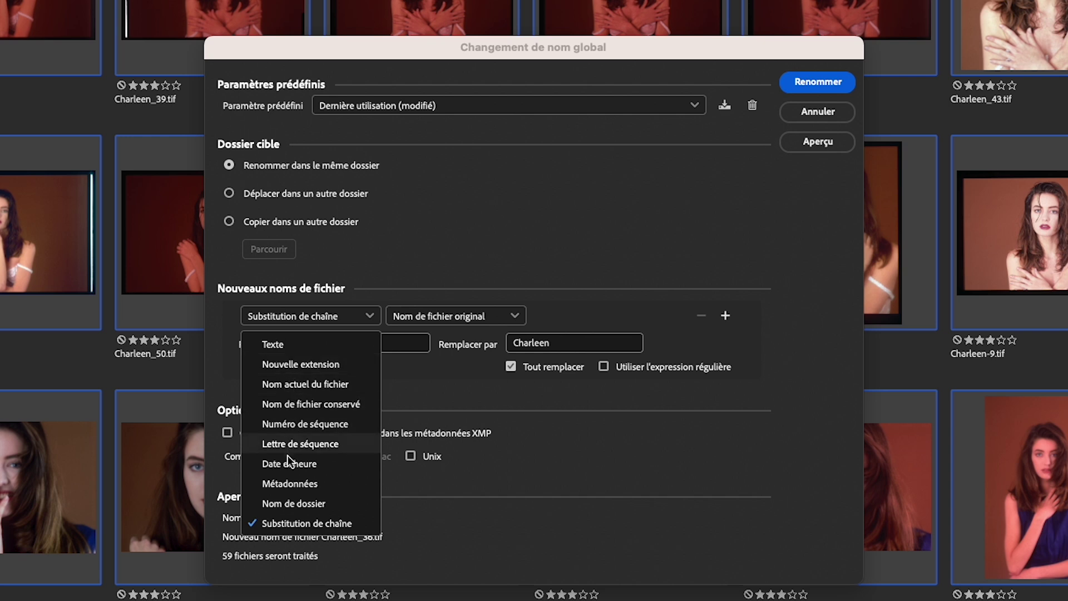
pyautogui.click(273, 344)
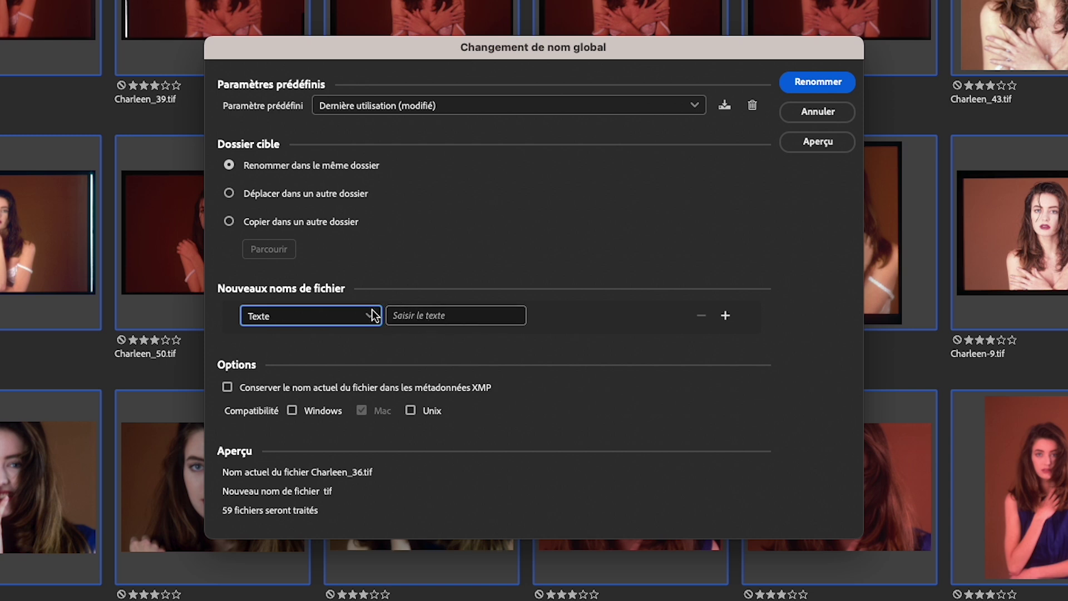
# Add a second file name component, Date et heure, using Date de création in JJMMAAAA format, and preview the new names.
pyautogui.click(725, 316)
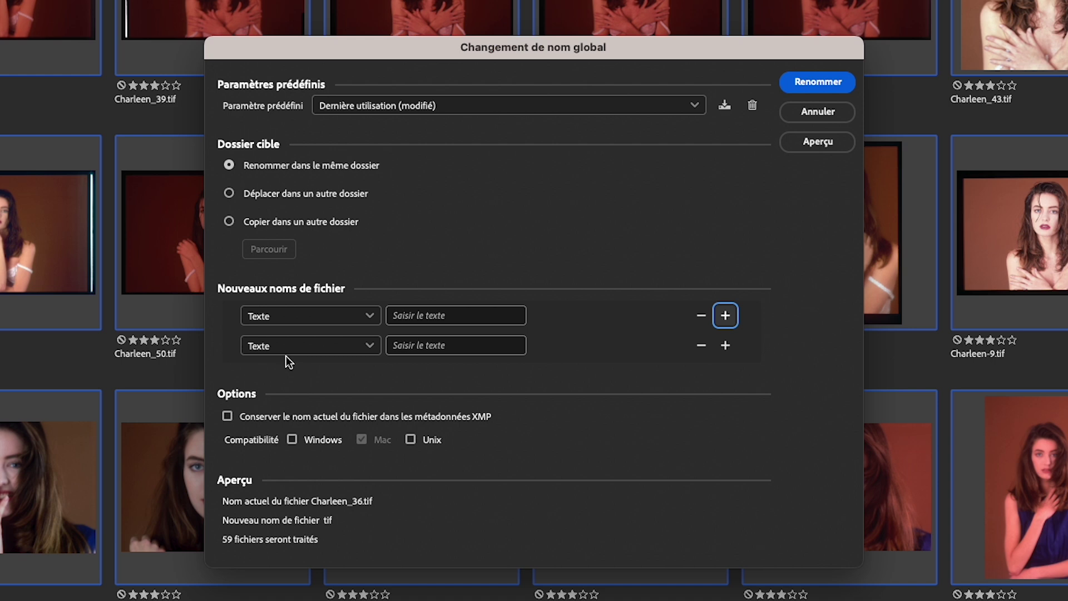
pyautogui.click(300, 346)
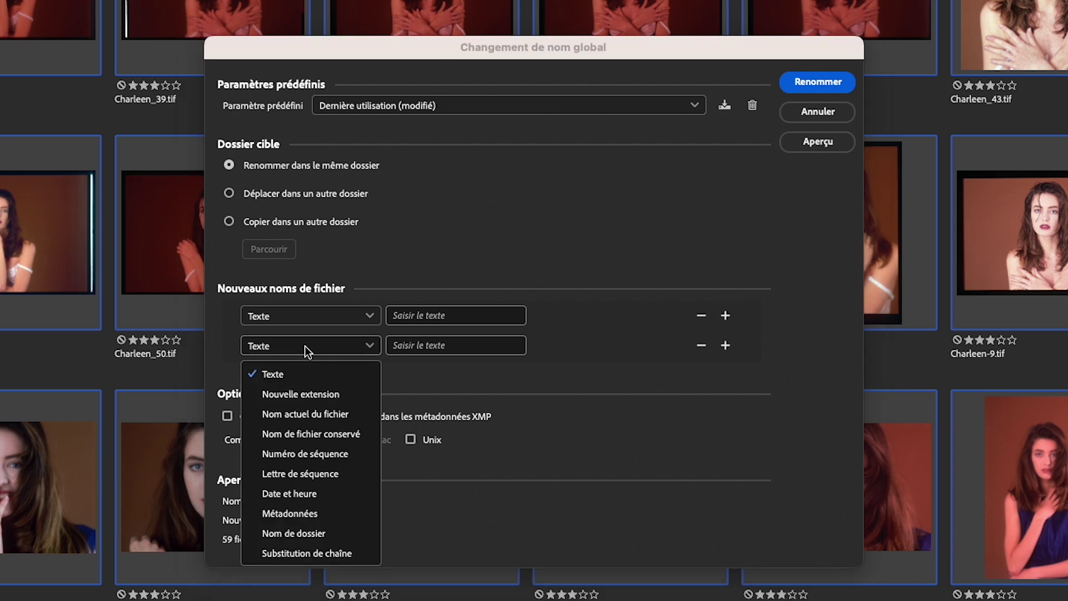
pyautogui.click(311, 495)
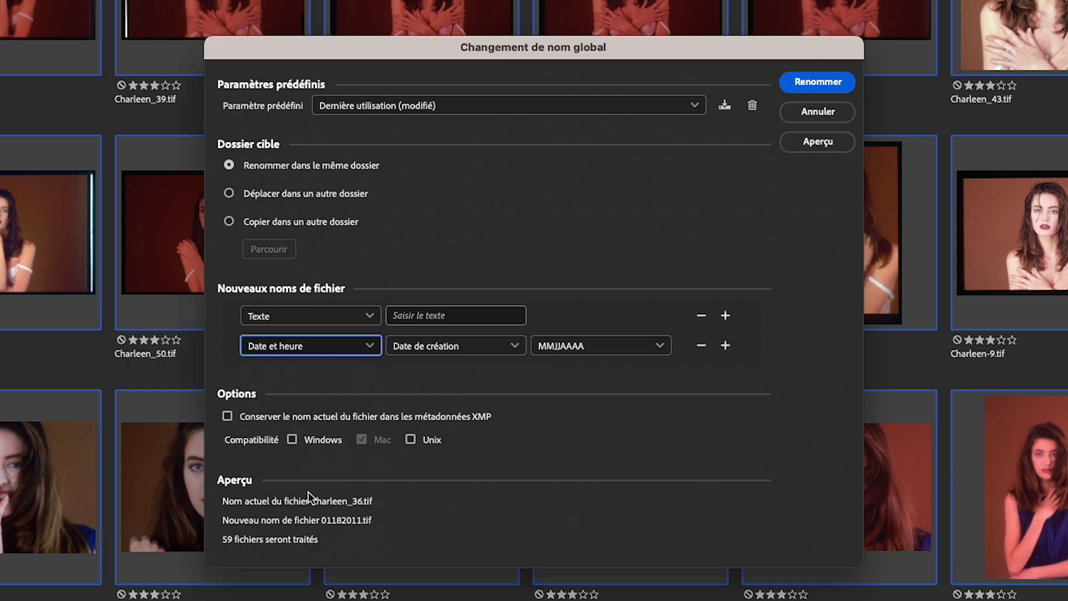
pyautogui.click(457, 345)
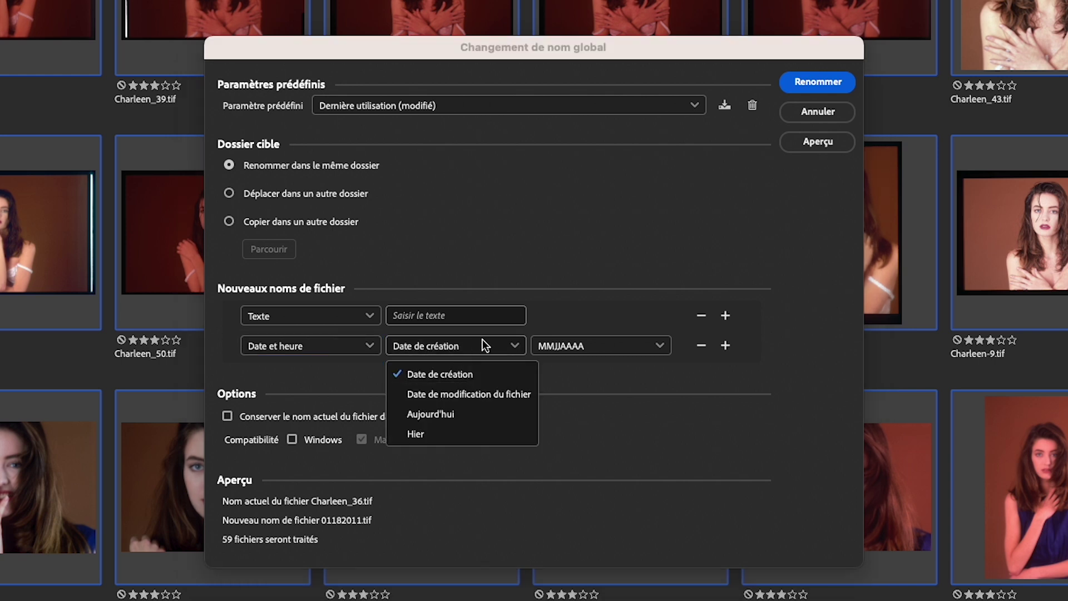
pyautogui.click(451, 376)
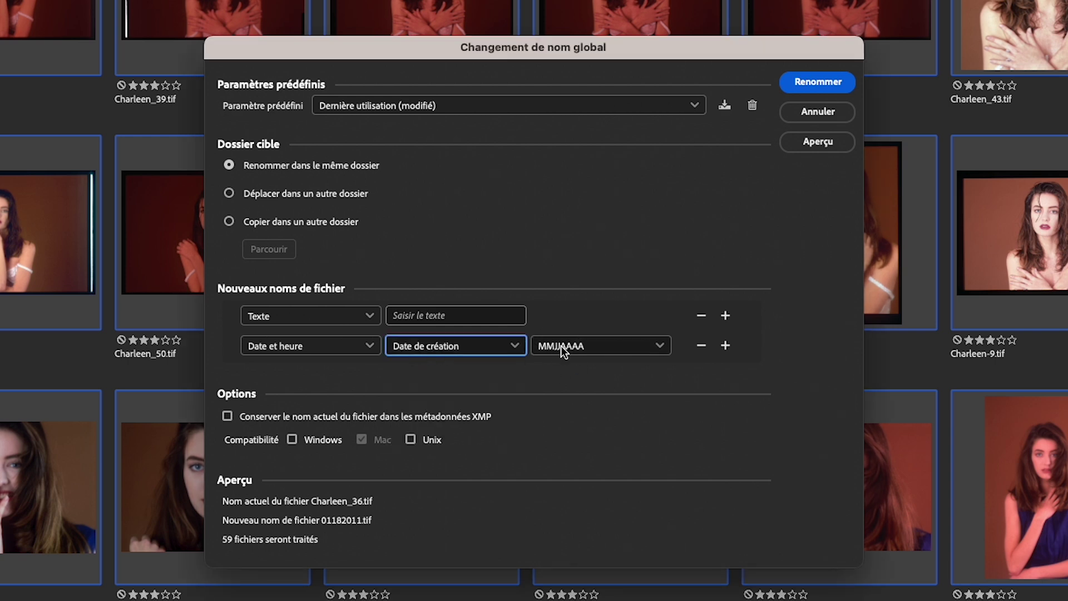
pyautogui.click(610, 349)
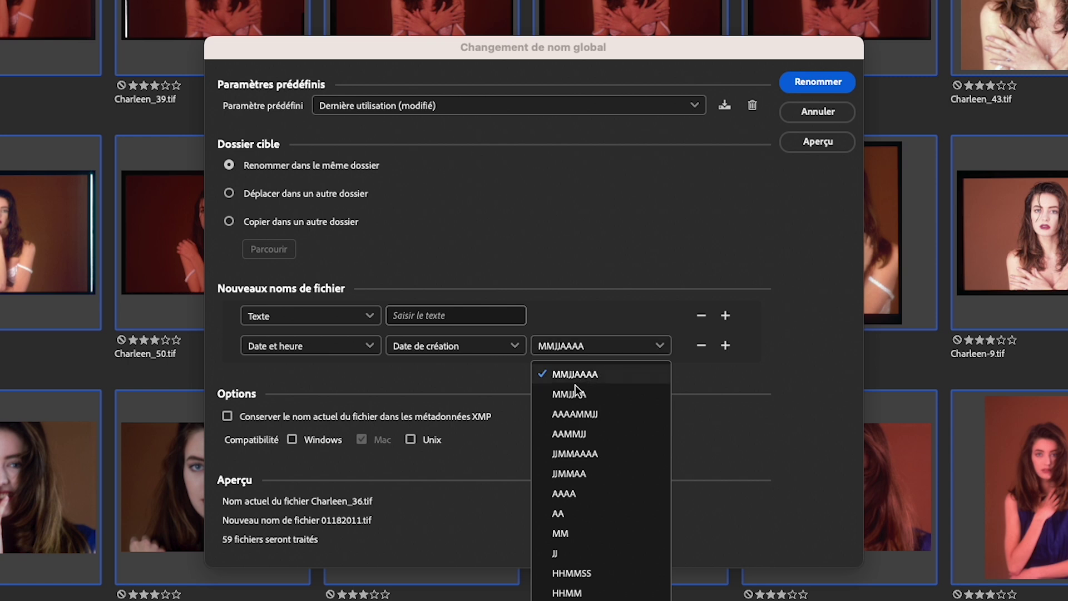
pyautogui.click(589, 454)
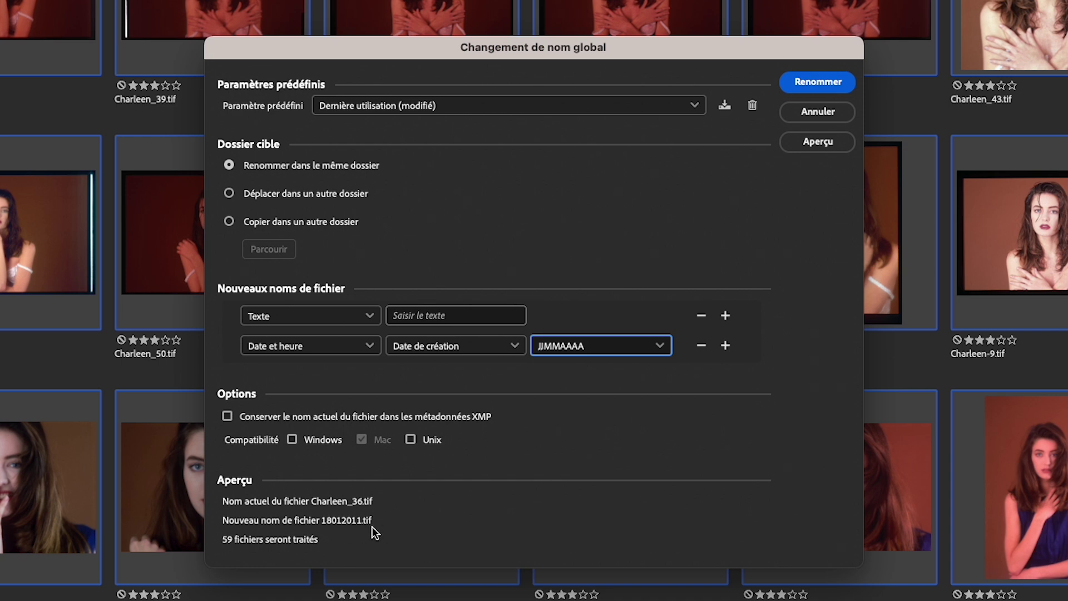
pyautogui.click(810, 144)
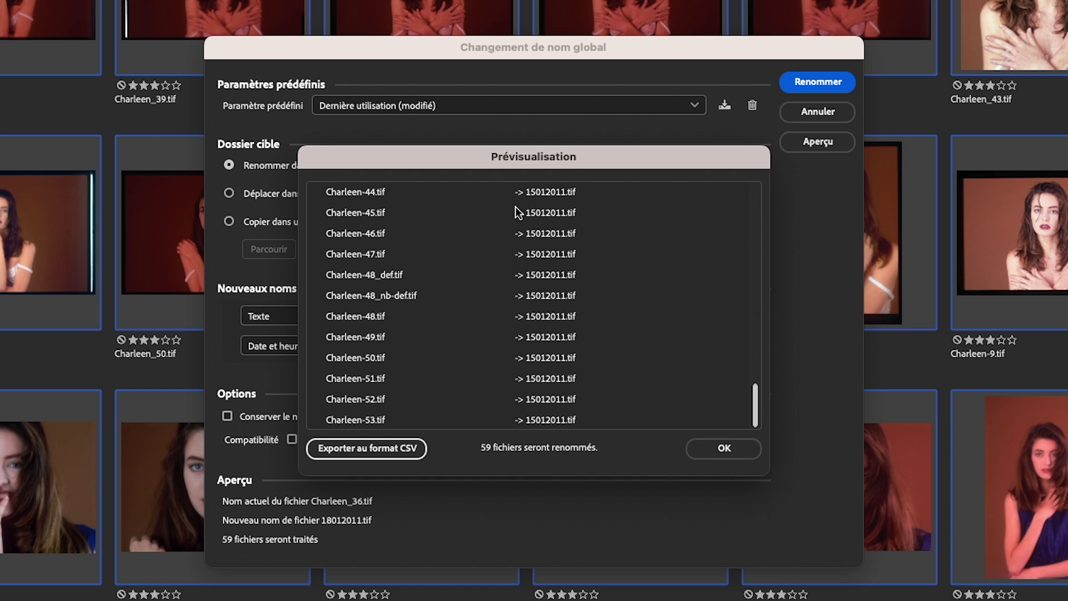
pyautogui.click(709, 453)
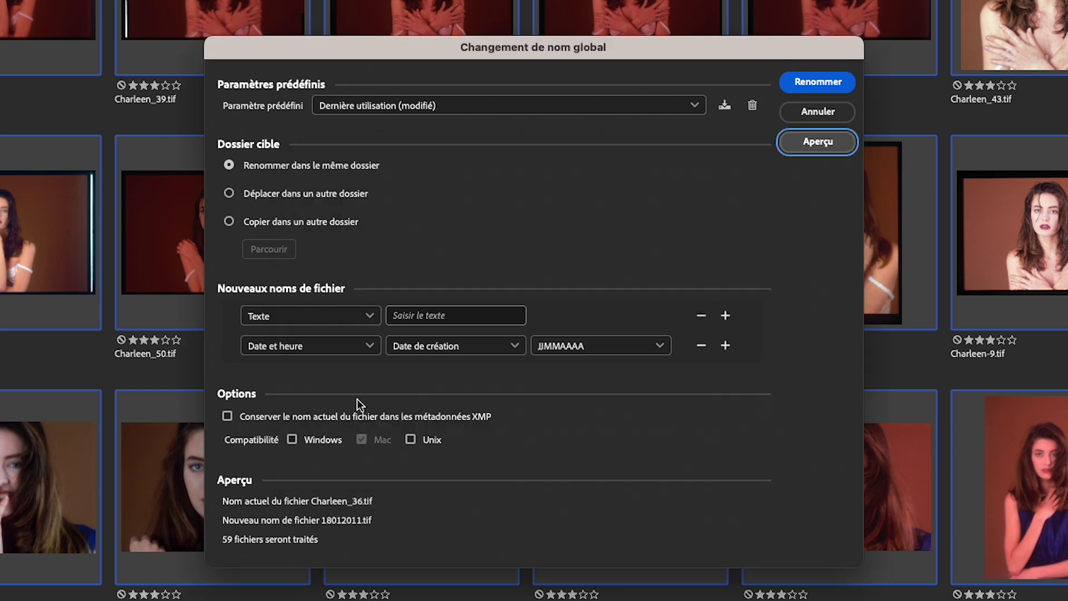
# Enter the model's correctly spelled first name in the Texte component and preview the new file names.
pyautogui.click(420, 316)
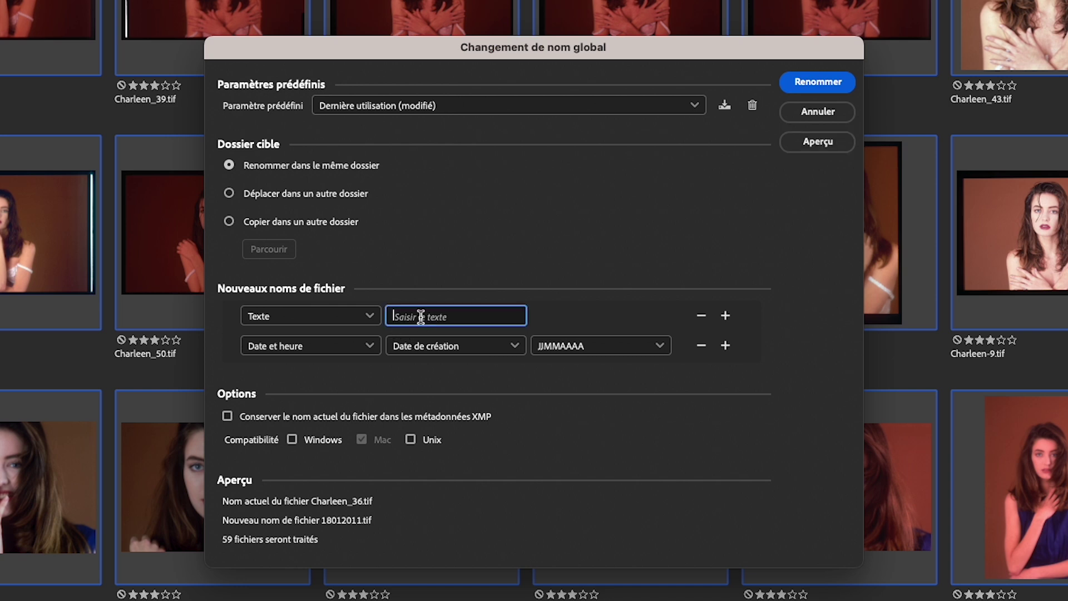
pyautogui.write('Cha')
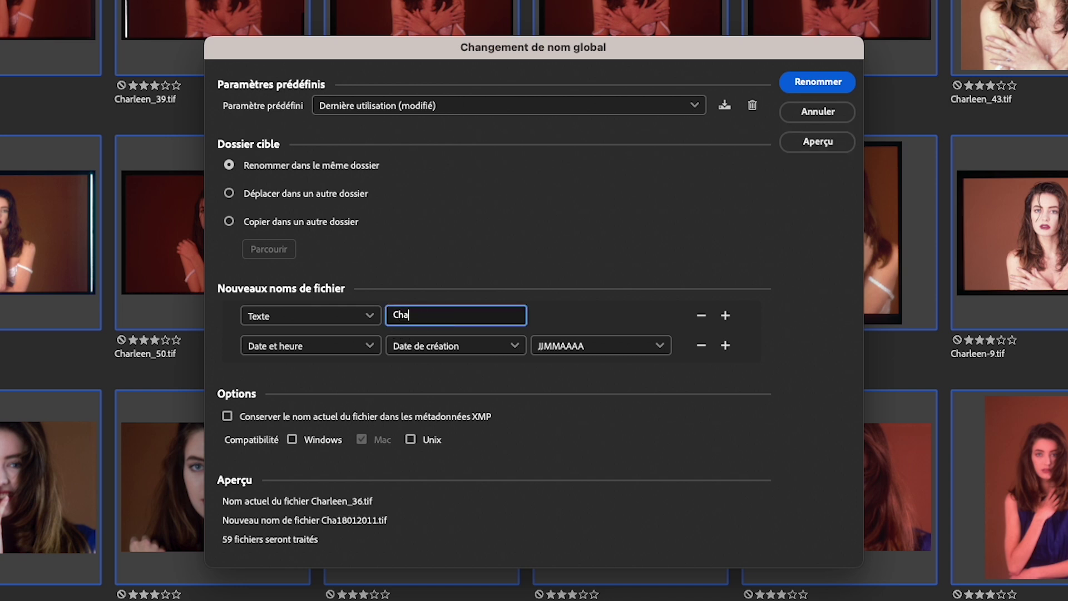
pyautogui.write('rleen')
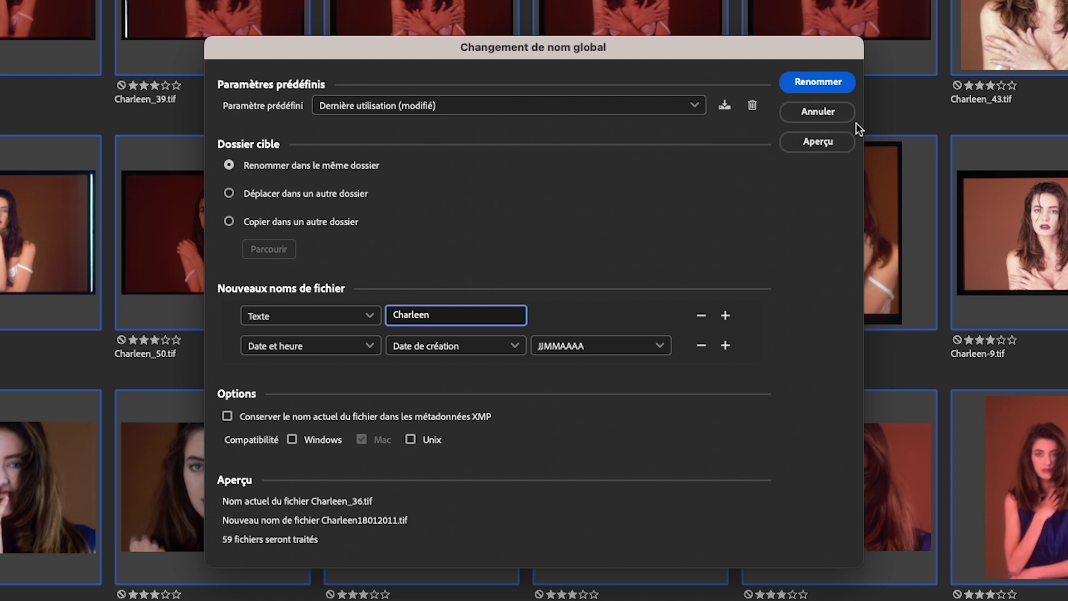
pyautogui.click(824, 144)
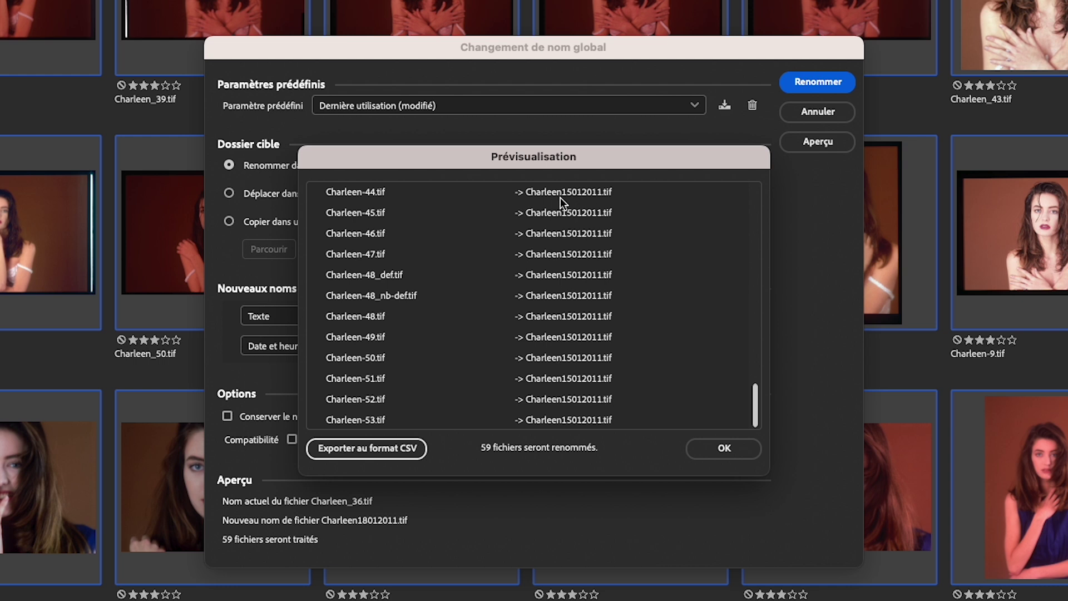
pyautogui.click(722, 449)
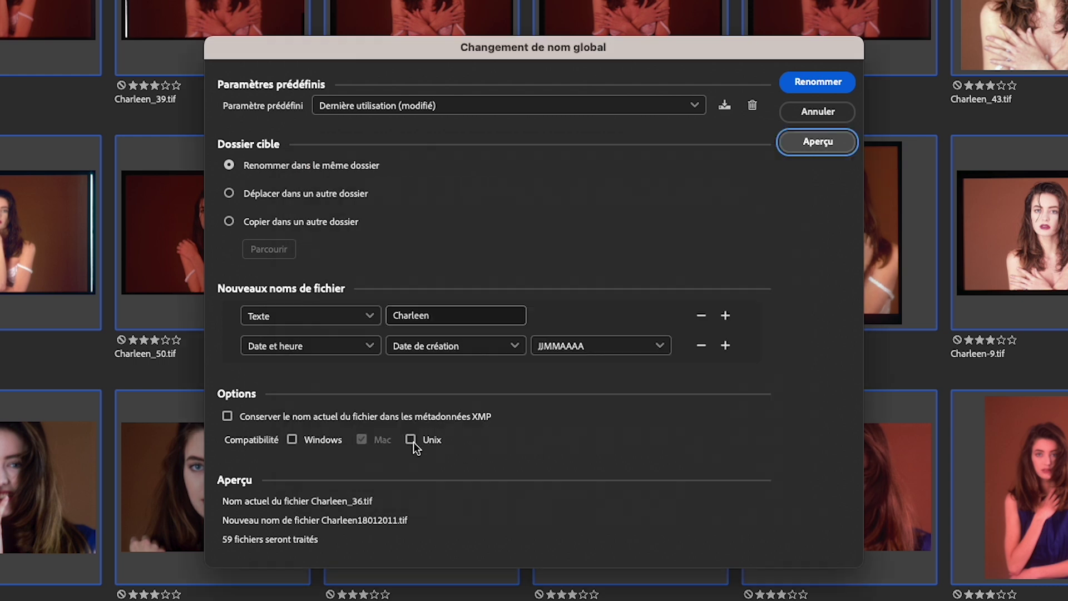
# Add a Texte component containing an underscore before the creation date and another one after it.
pyautogui.click(726, 315)
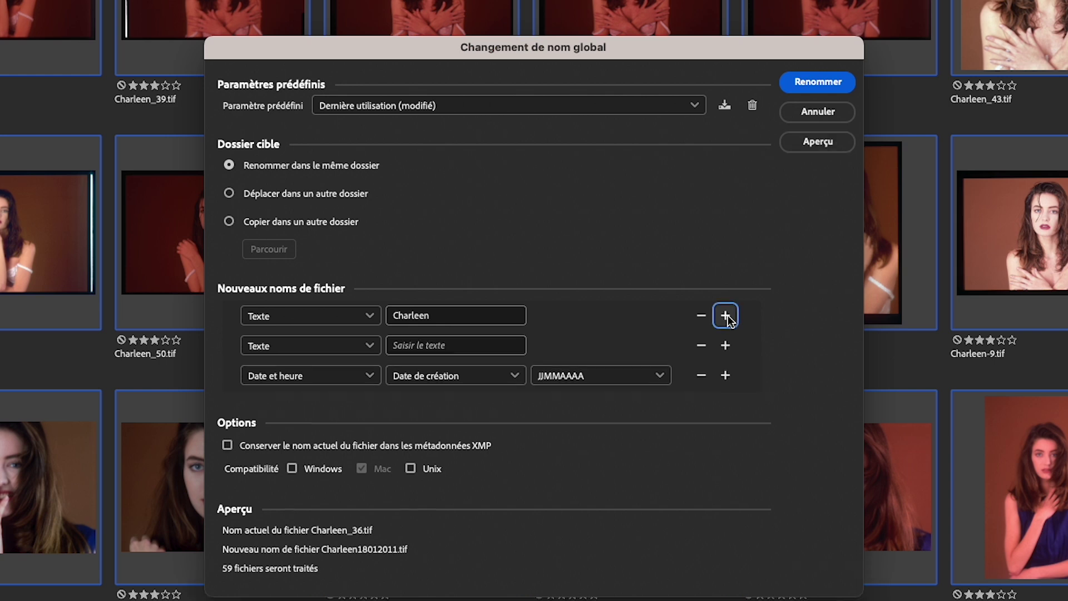
pyautogui.click(406, 345)
pyautogui.write('_')
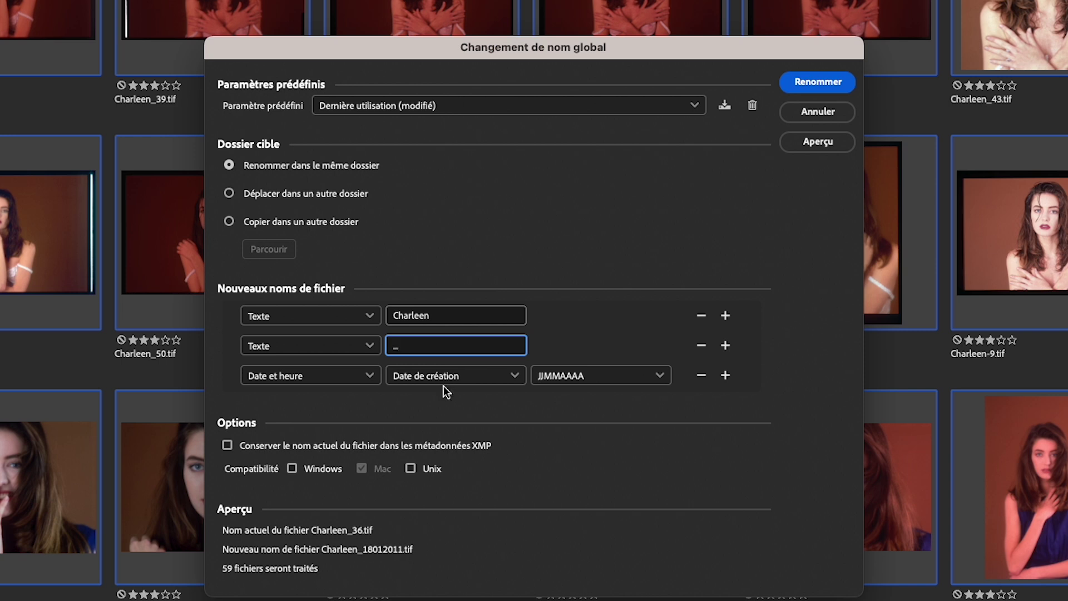
pyautogui.click(726, 376)
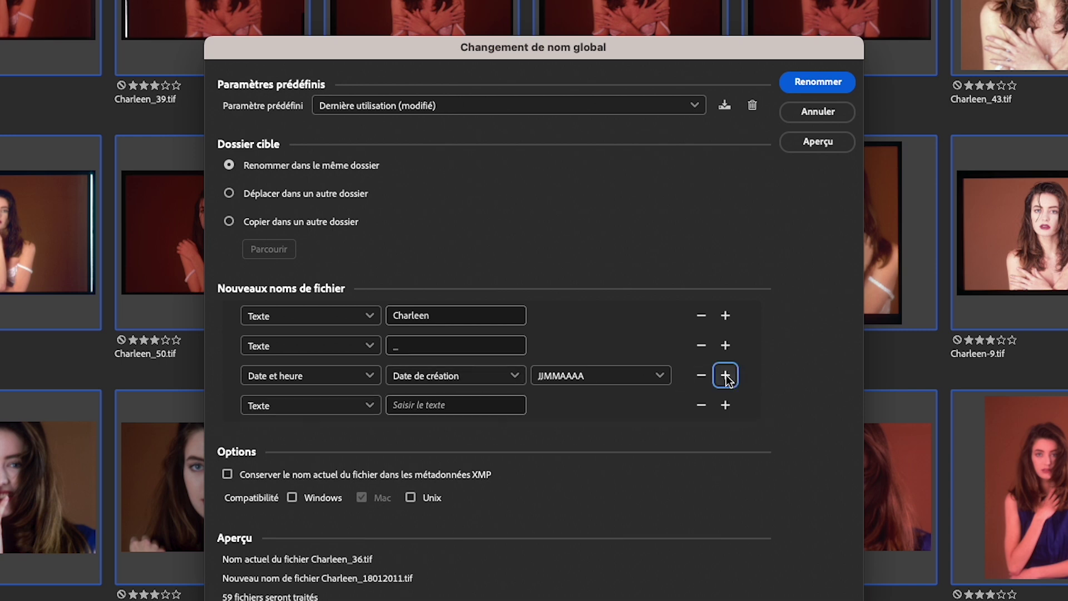
pyautogui.click(421, 407)
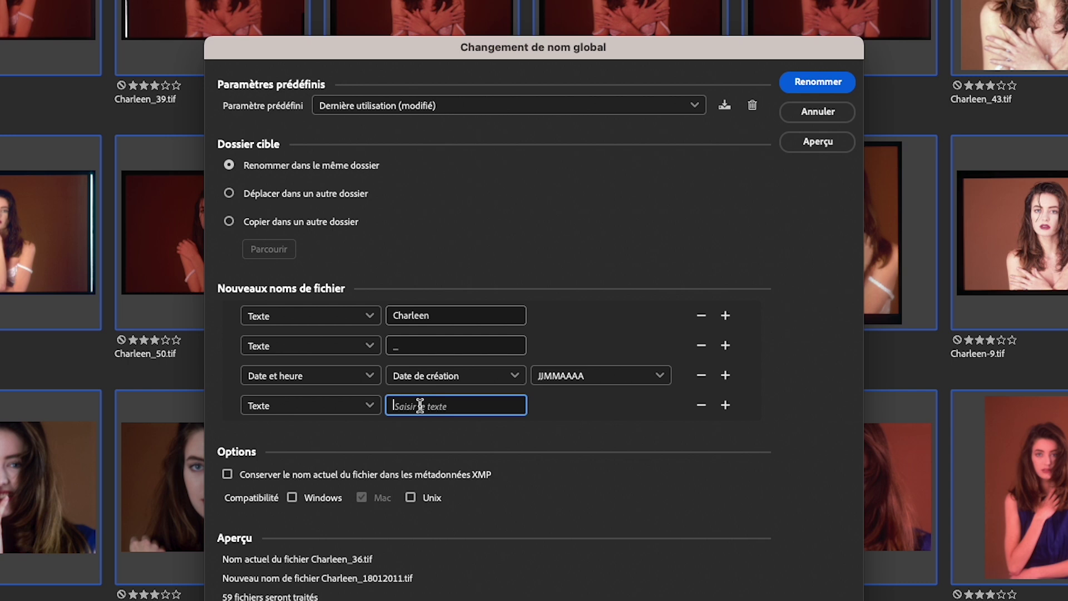
pyautogui.write('_')
# Append a Numéro de séquence component starting at 1 with Trois chiffres and preview the new file names.
pyautogui.click(725, 405)
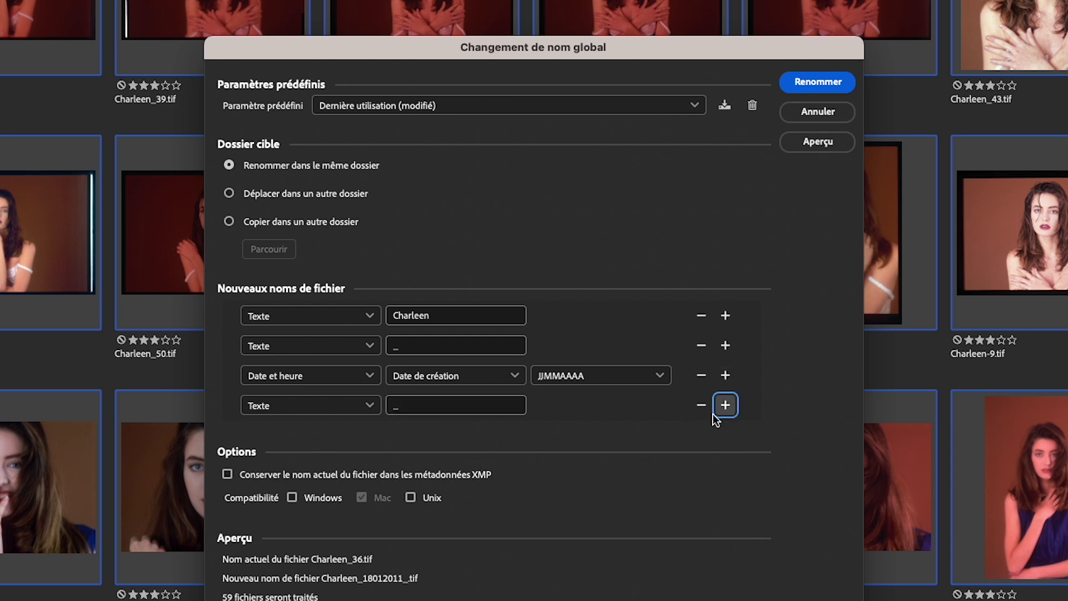
pyautogui.click(319, 435)
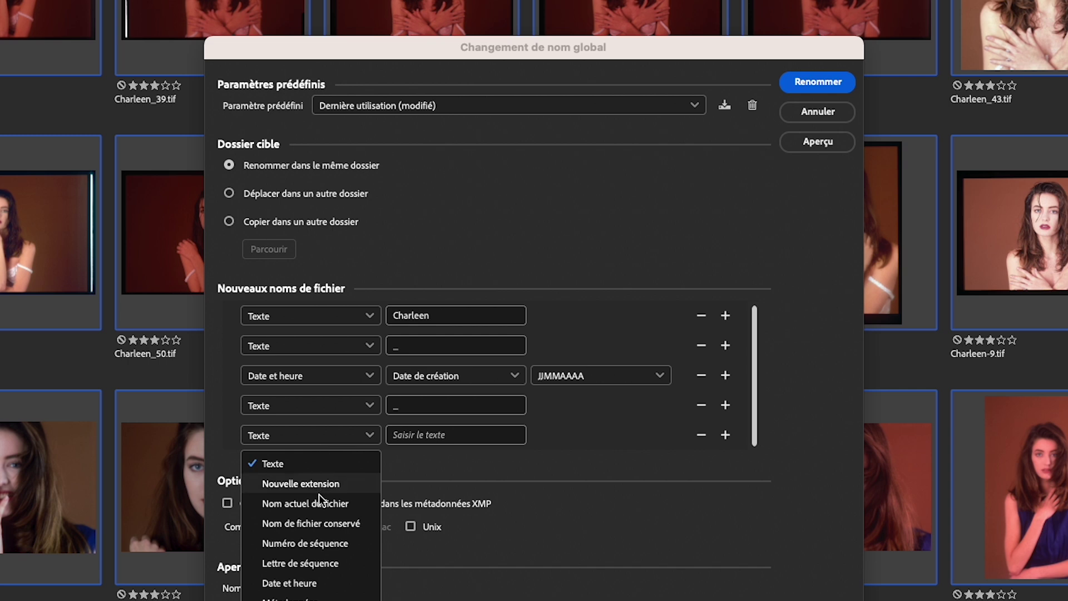
pyautogui.click(299, 544)
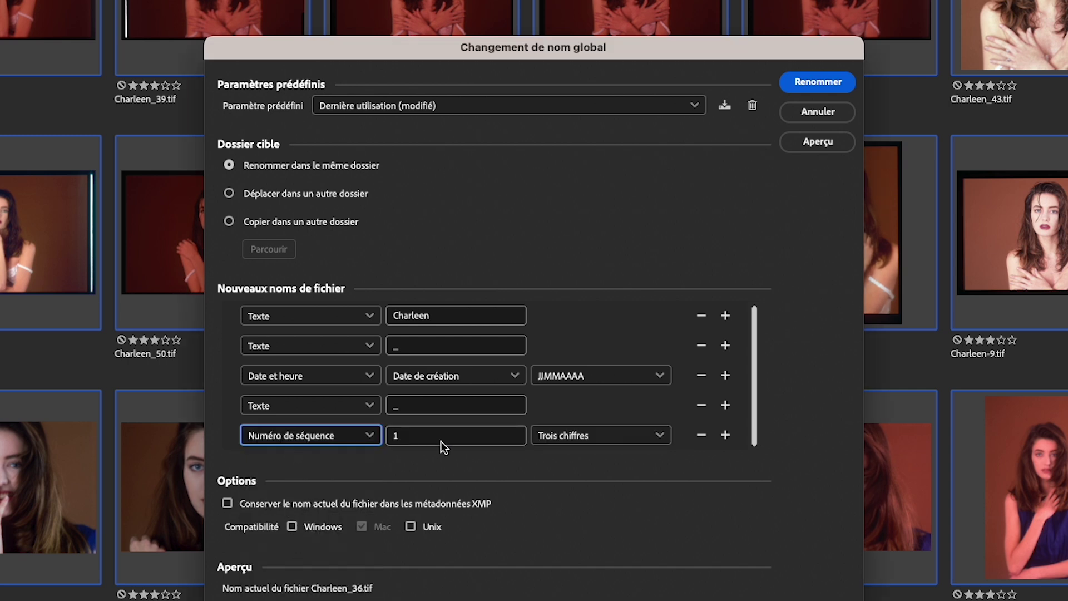
pyautogui.click(401, 438)
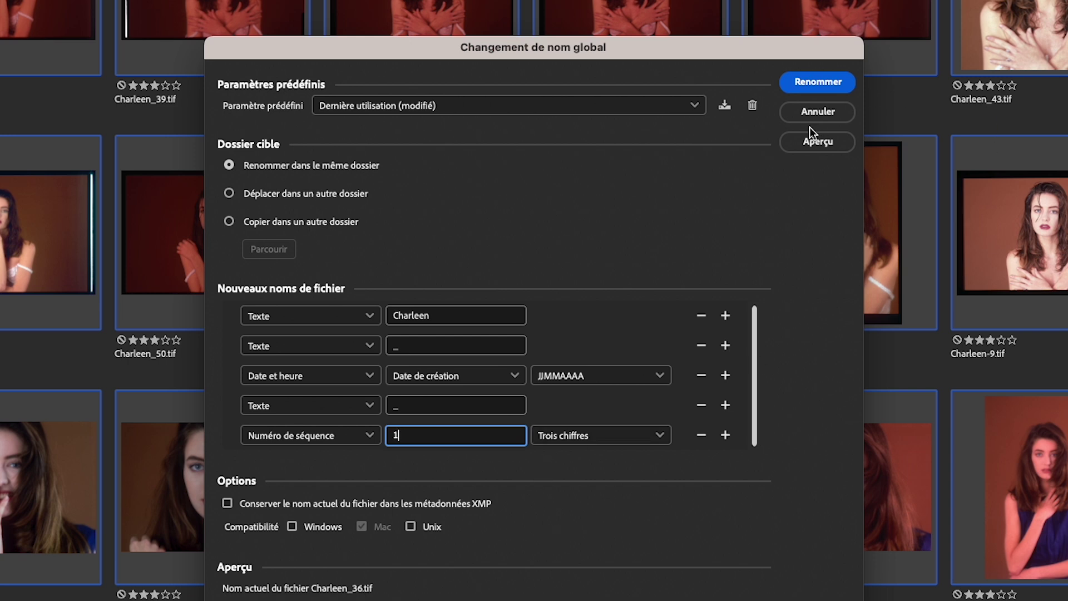
pyautogui.click(817, 141)
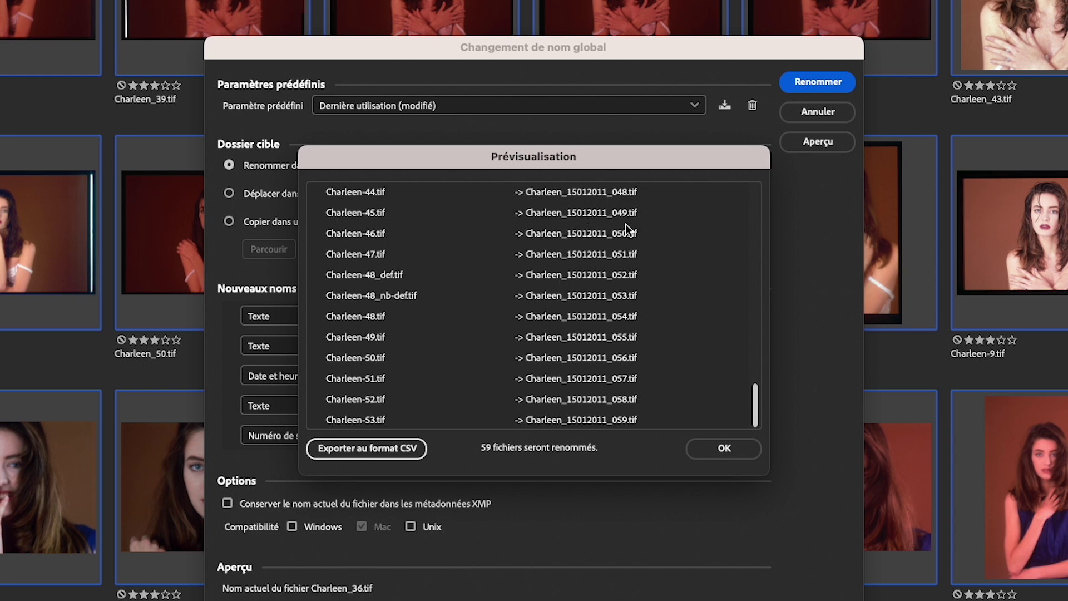
pyautogui.click(740, 456)
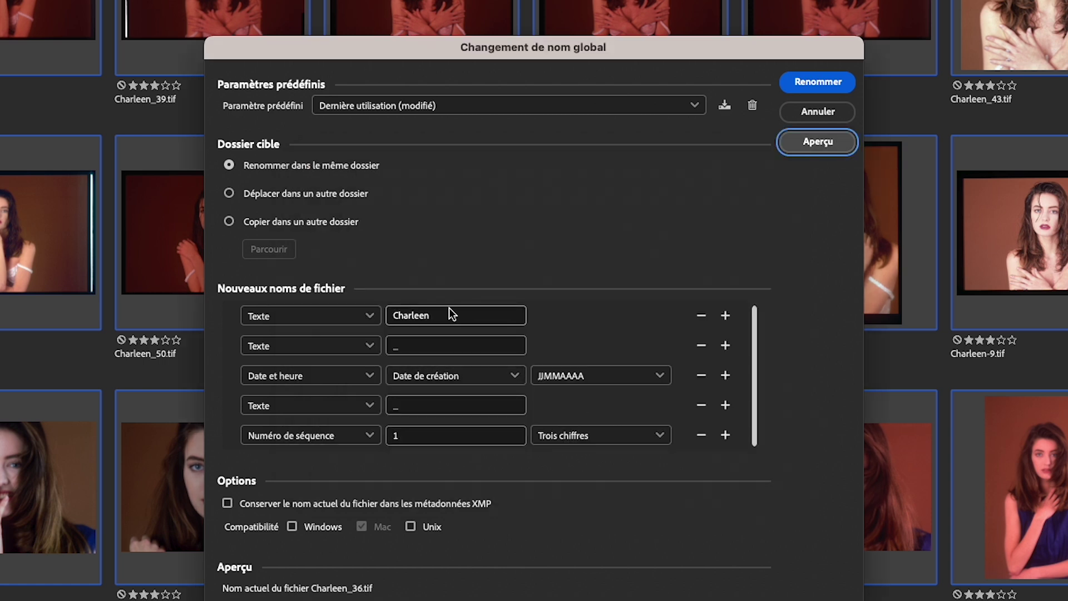
# Clear the name from the first Texte component, save the setup as a preset named with the owner's first name and "Base", and leave without renaming.
pyautogui.moveTo(431, 315); pyautogui.dragTo(384, 313)
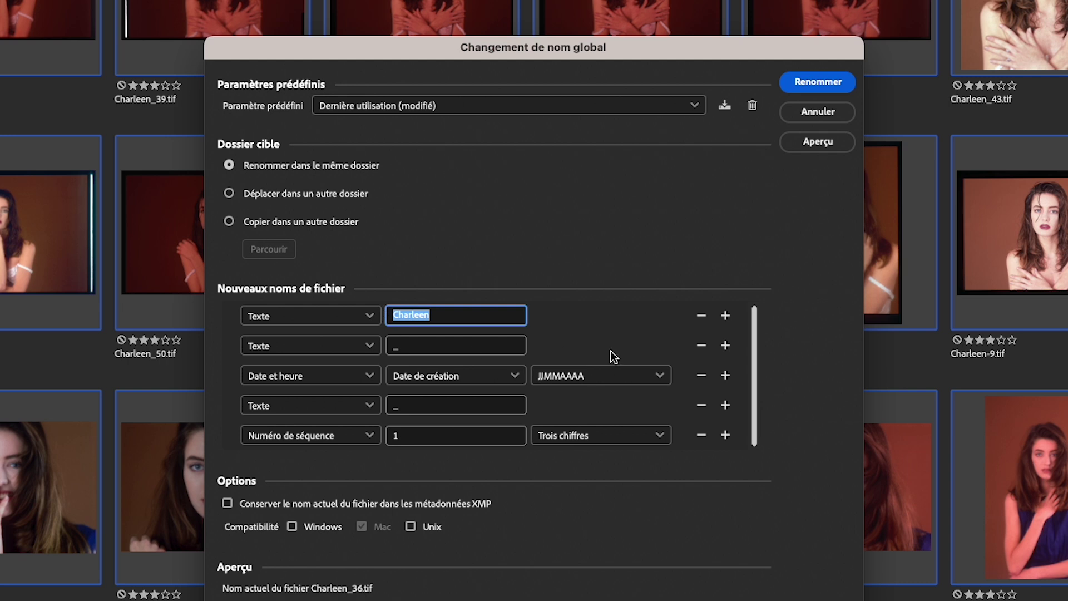
pyautogui.press('BackSpace')
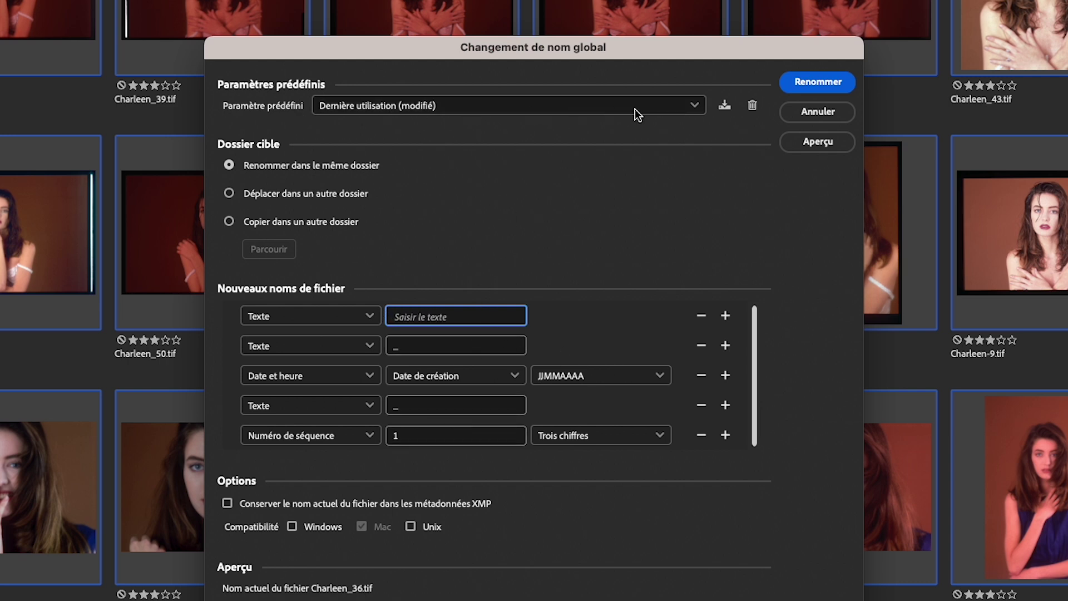
pyautogui.click(725, 106)
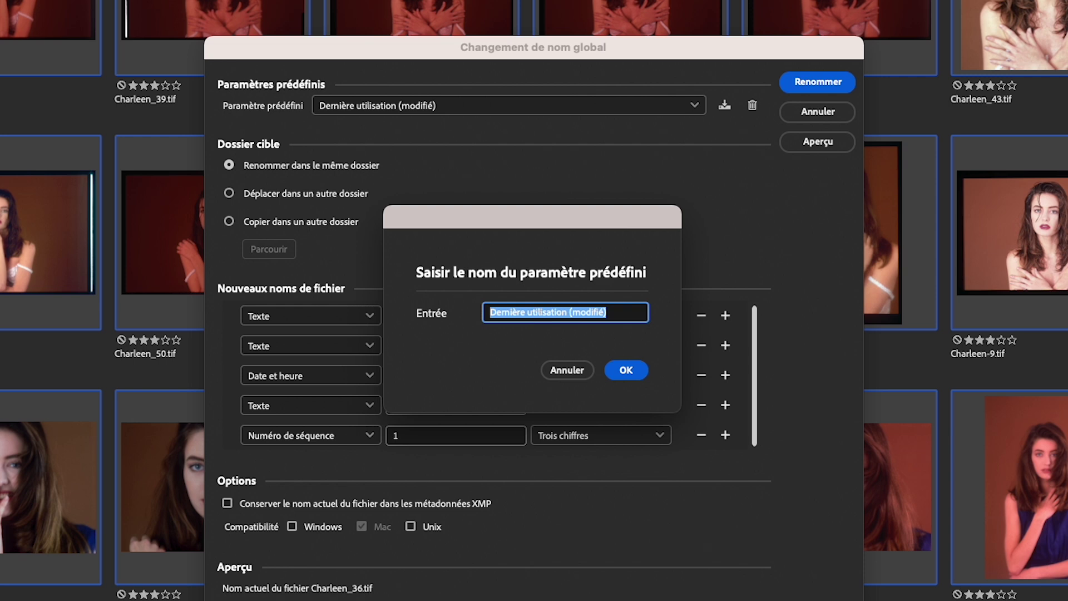
pyautogui.write('Daniel Base')
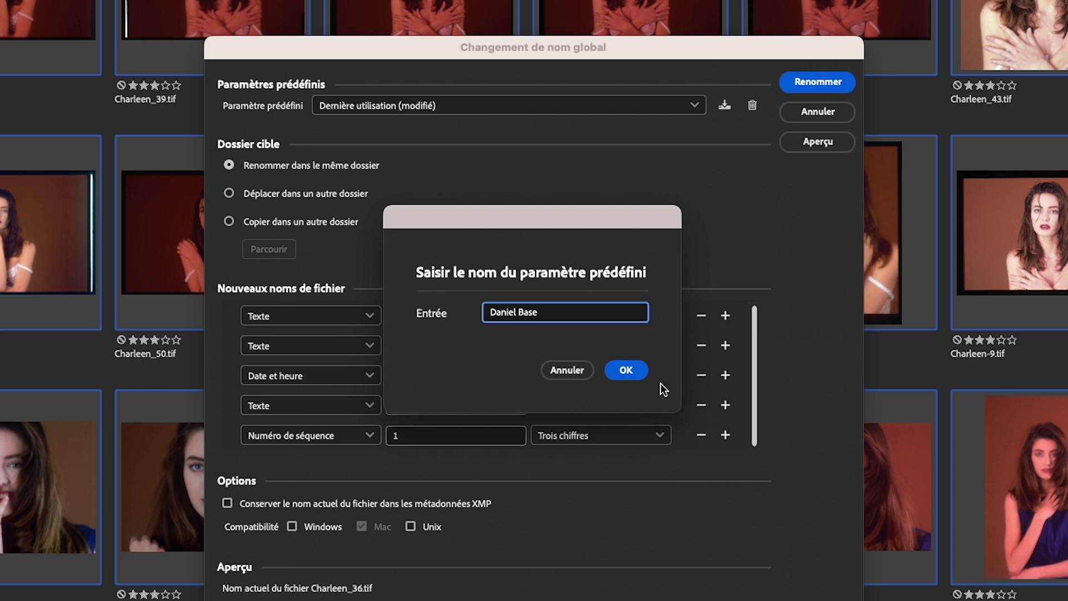
pyautogui.click(626, 370)
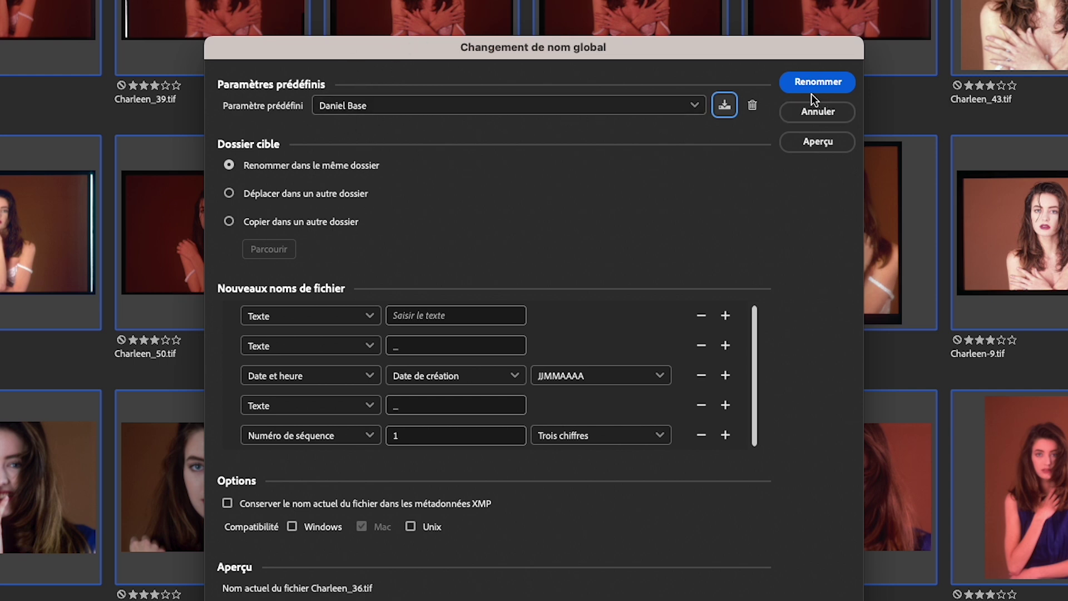
pyautogui.click(385, 106)
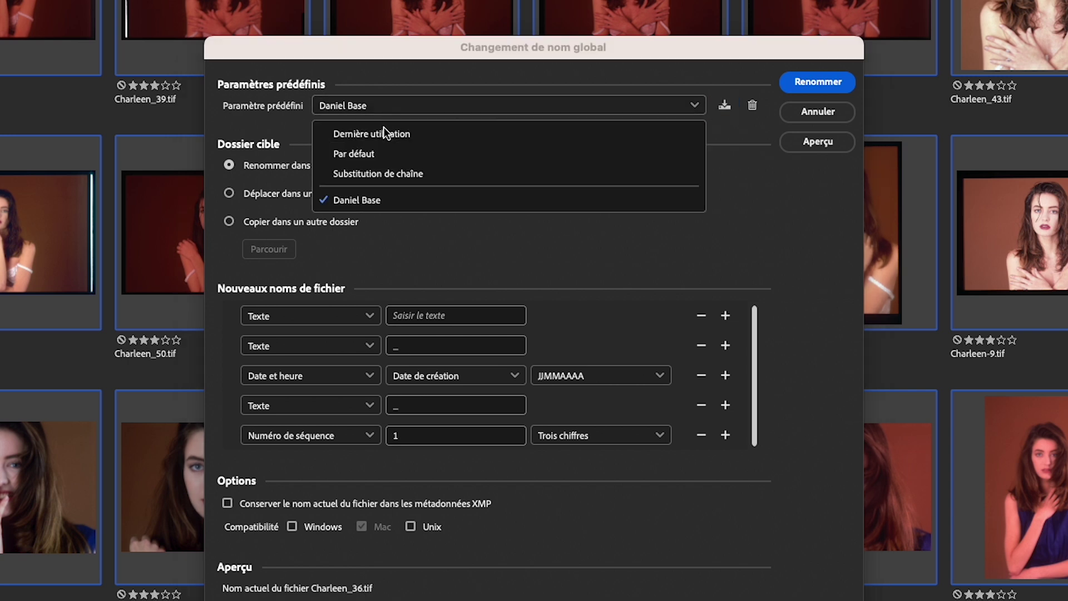
pyautogui.click(385, 201)
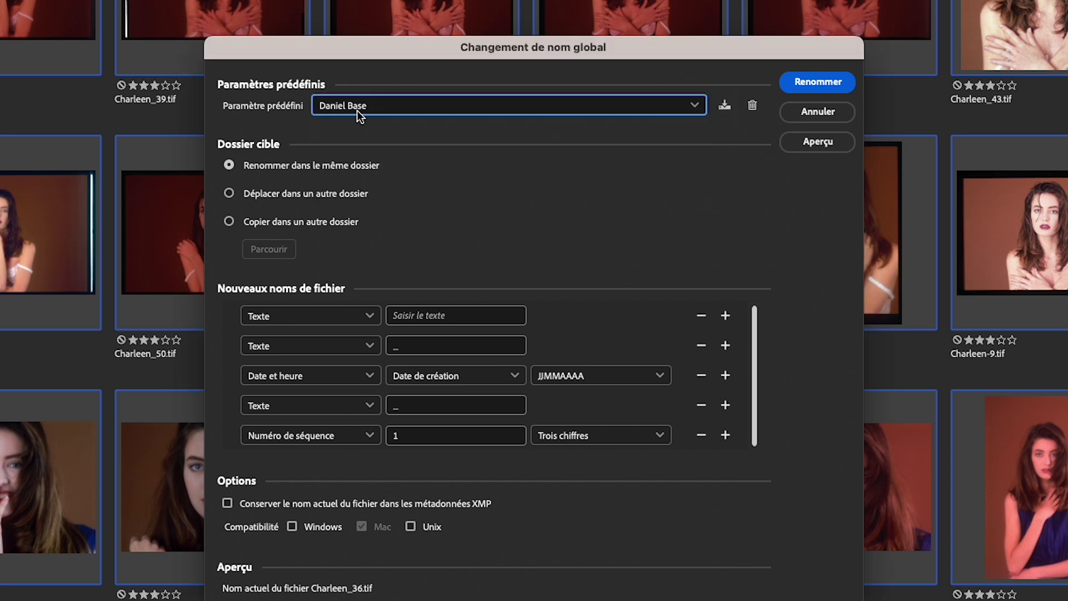
pyautogui.click(817, 111)
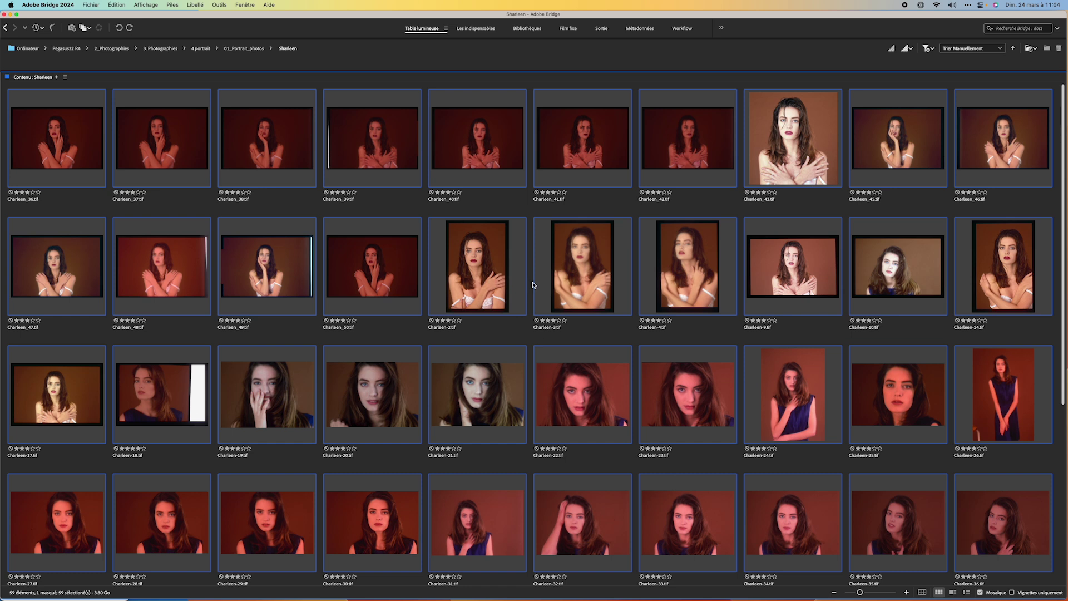
# Batch rename the selected photos with the saved preset, entering the model's first name in the empty Texte component, and look through the renamed files.
pyautogui.click(219, 5)
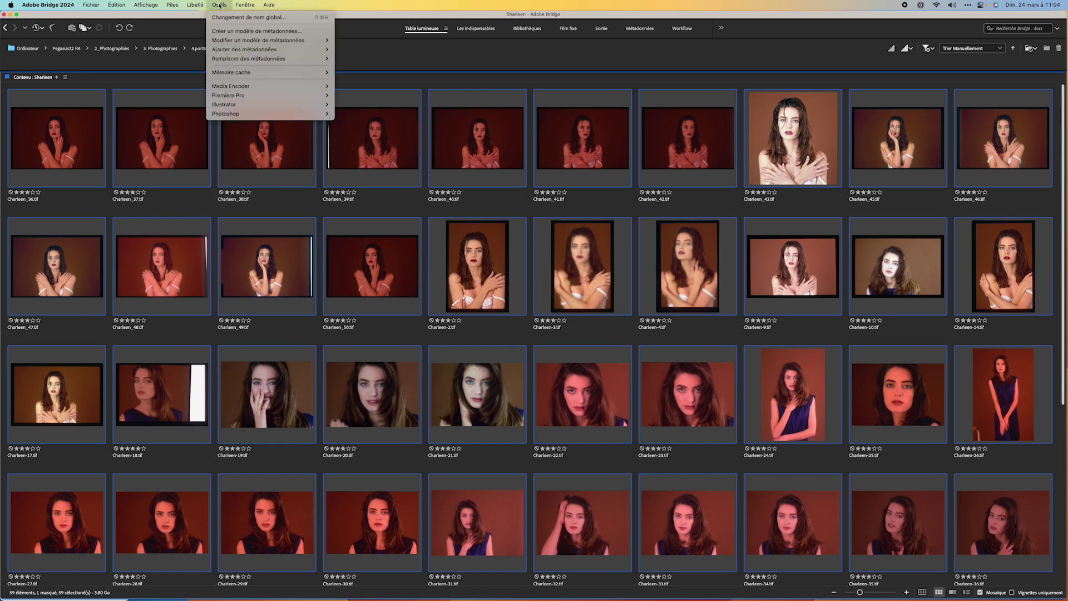
pyautogui.click(223, 20)
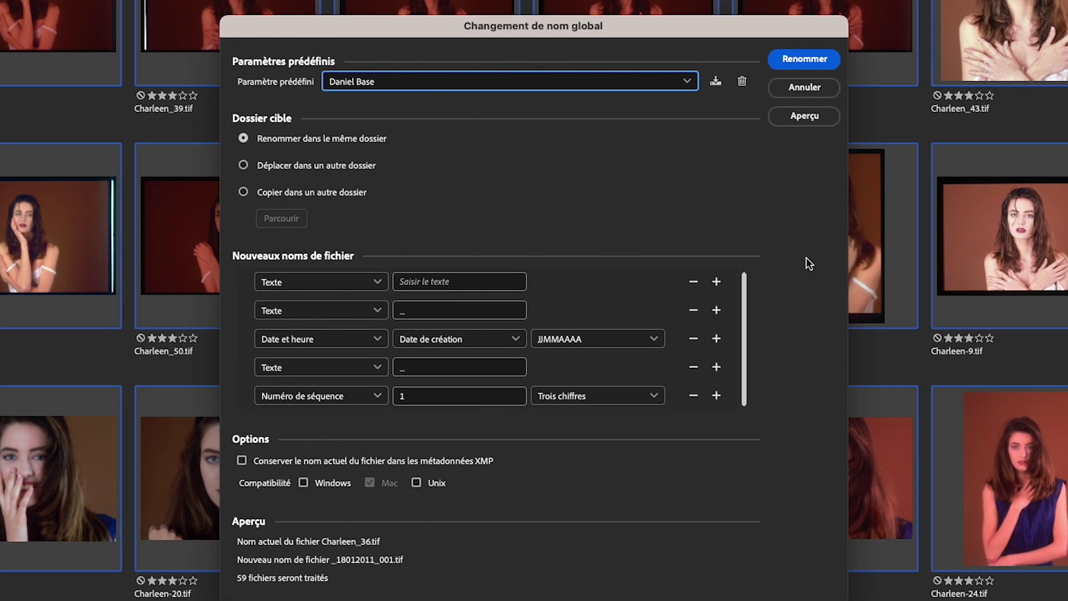
pyautogui.click(400, 81)
pyautogui.click(355, 79)
pyautogui.click(437, 282)
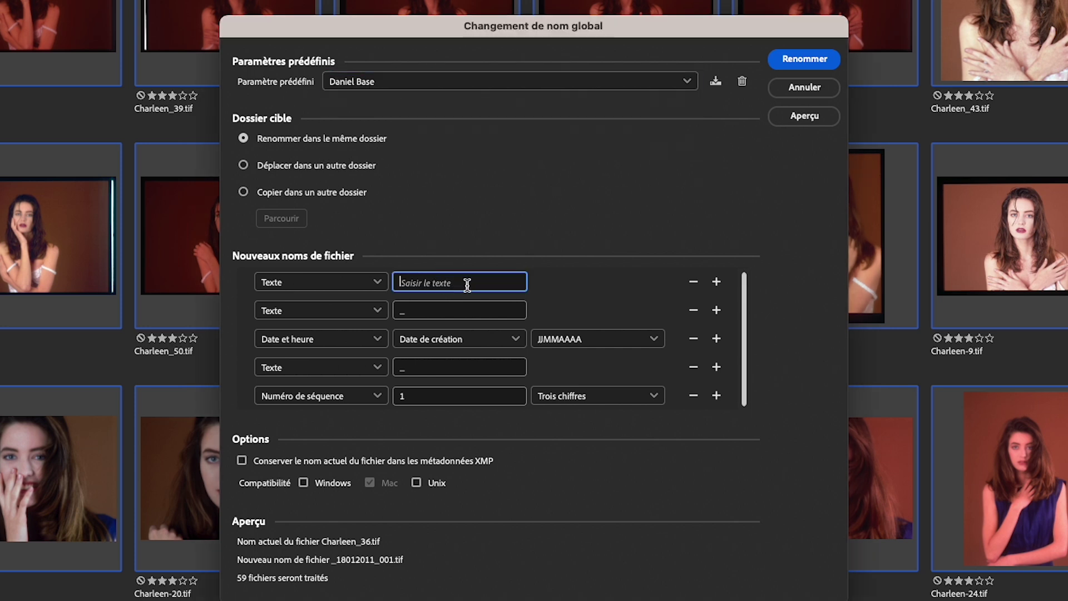
pyautogui.write('Chat')
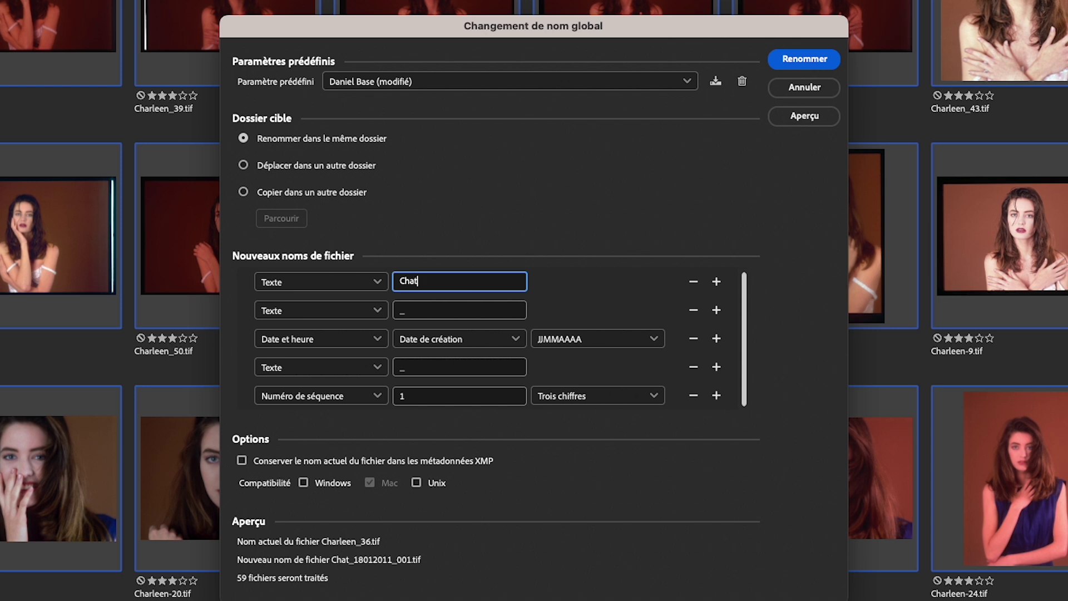
pyautogui.press('BackSpace')
pyautogui.write('rleen')
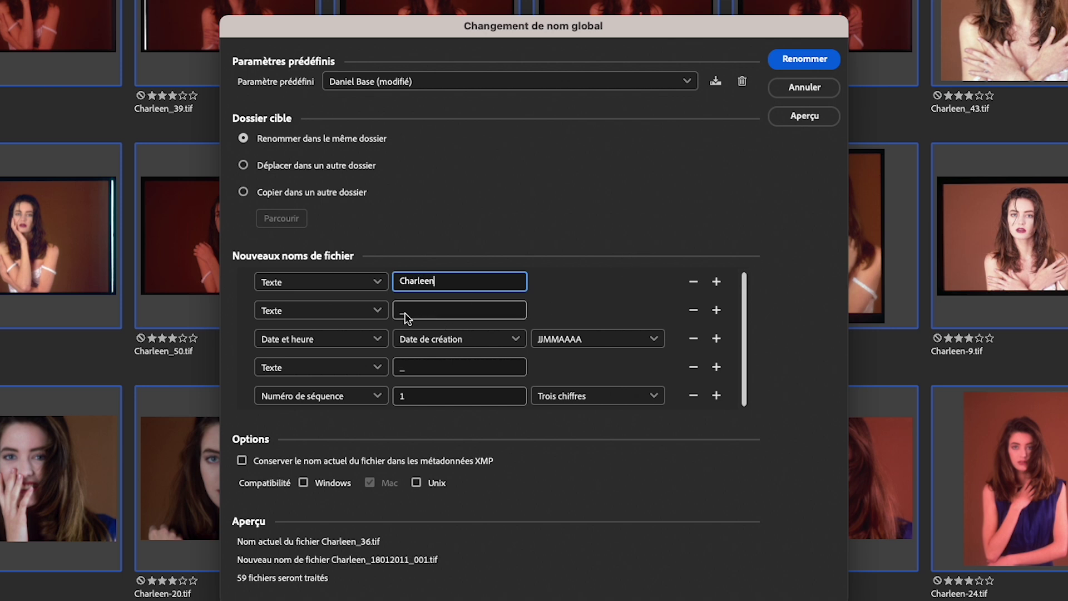
pyautogui.click(786, 58)
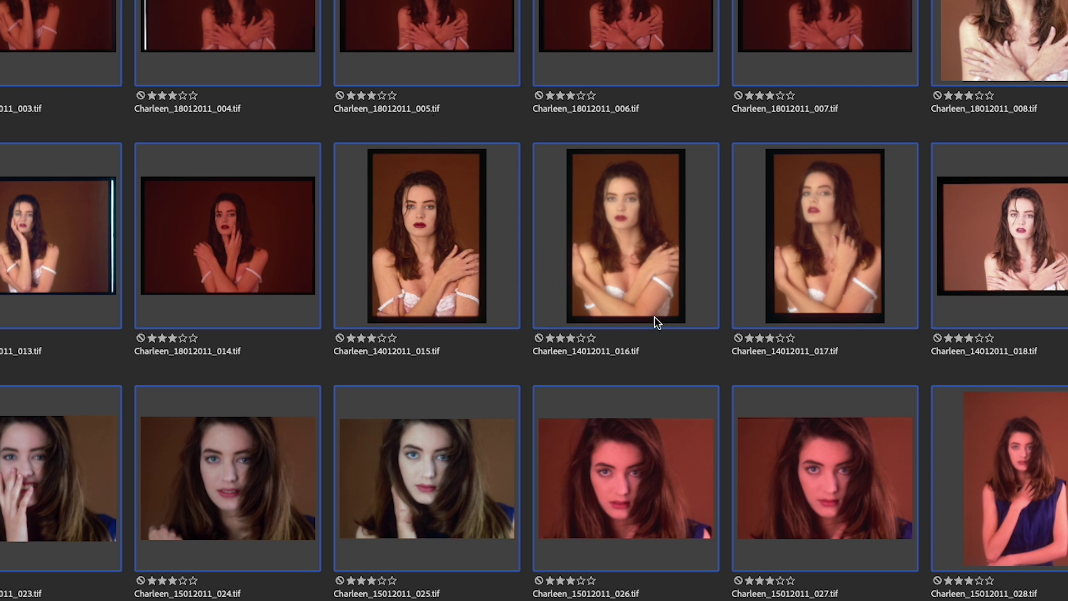
pyautogui.scroll(-5, 654, 318)
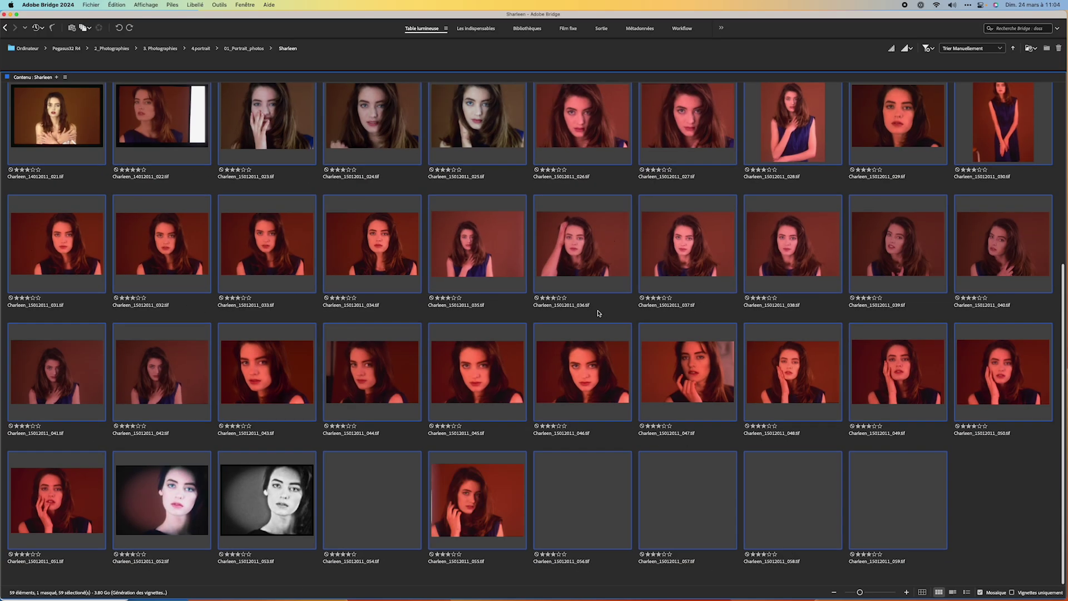
pyautogui.scroll(5, 599, 313)
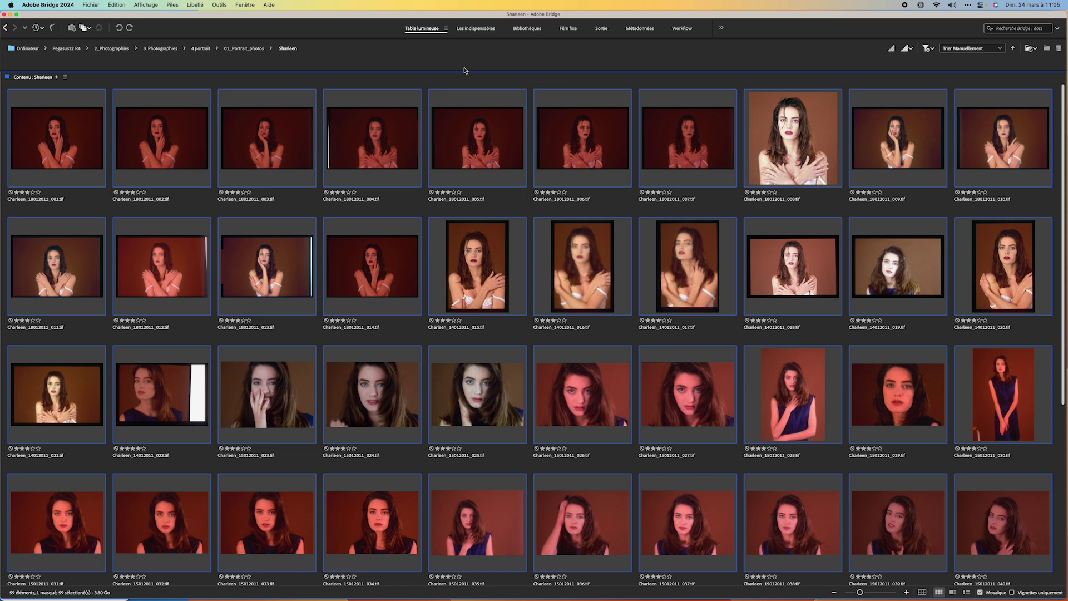
pyautogui.click(682, 28)
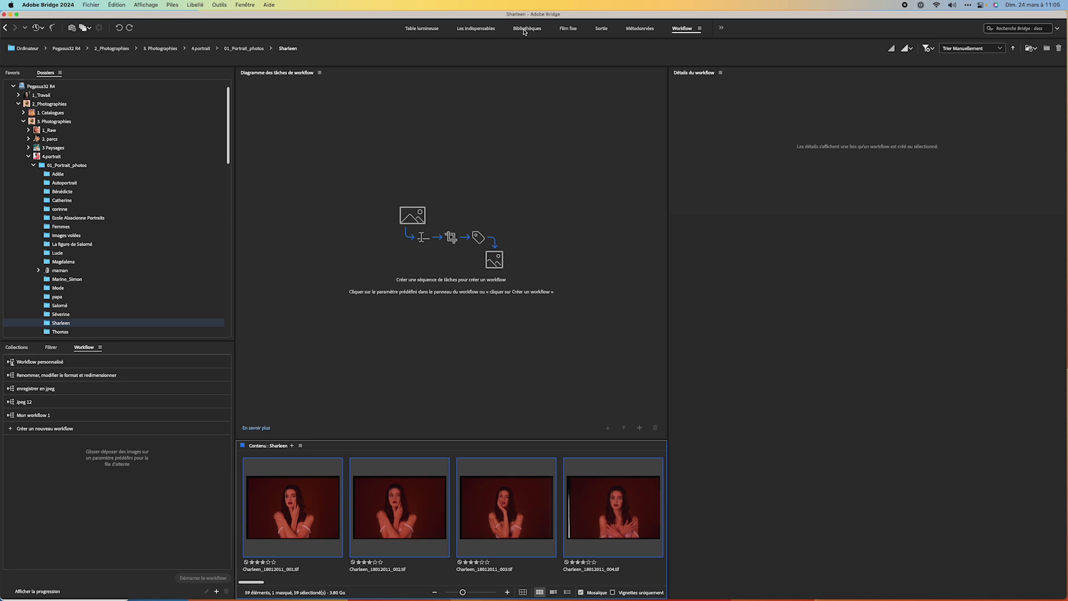
pyautogui.click(429, 30)
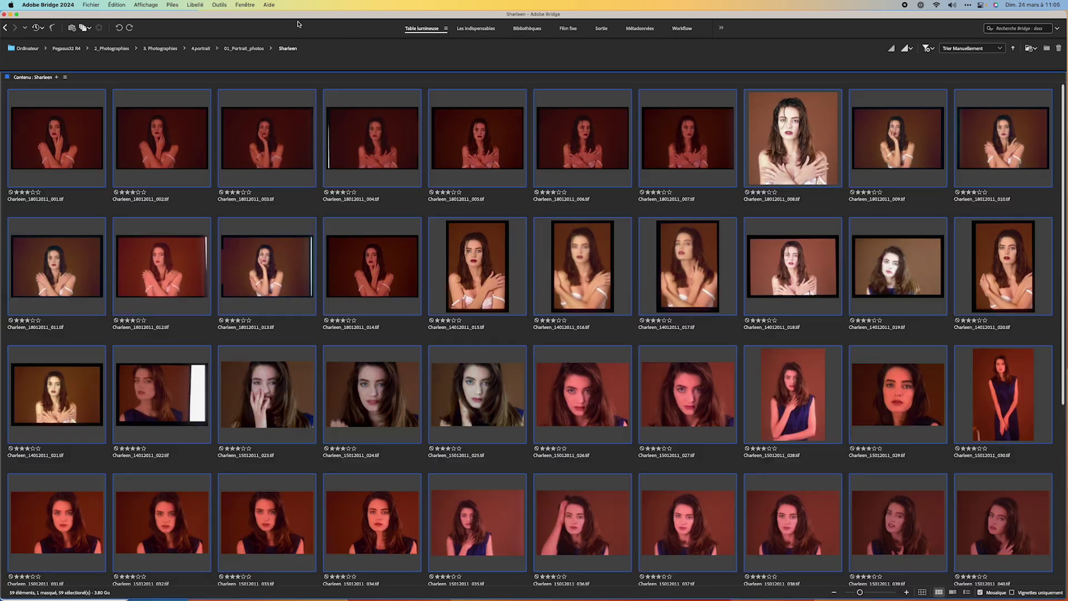
pyautogui.click(220, 4)
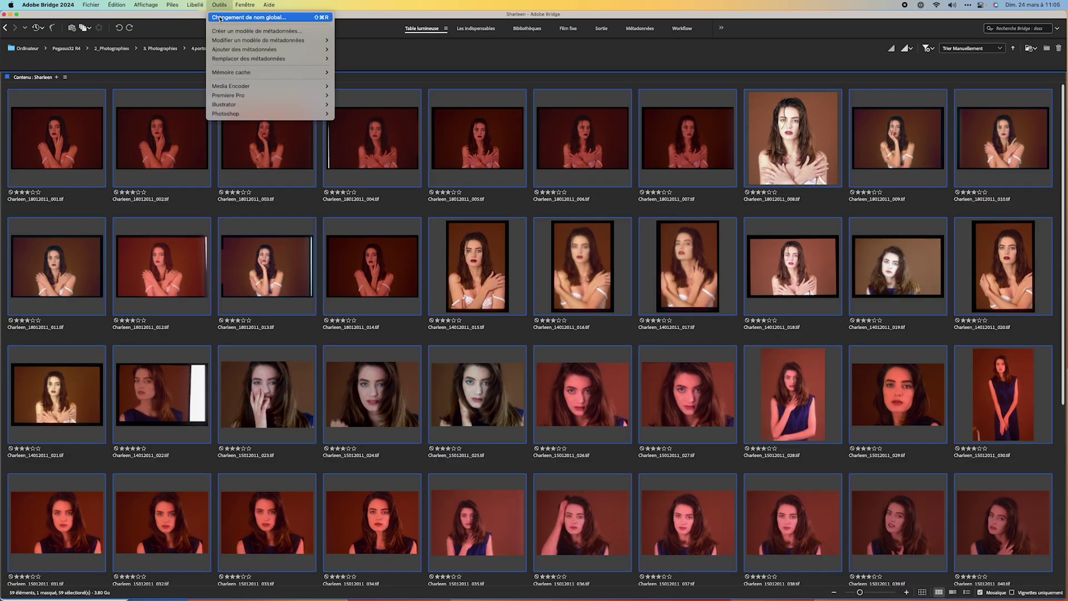
pyautogui.click(393, 28)
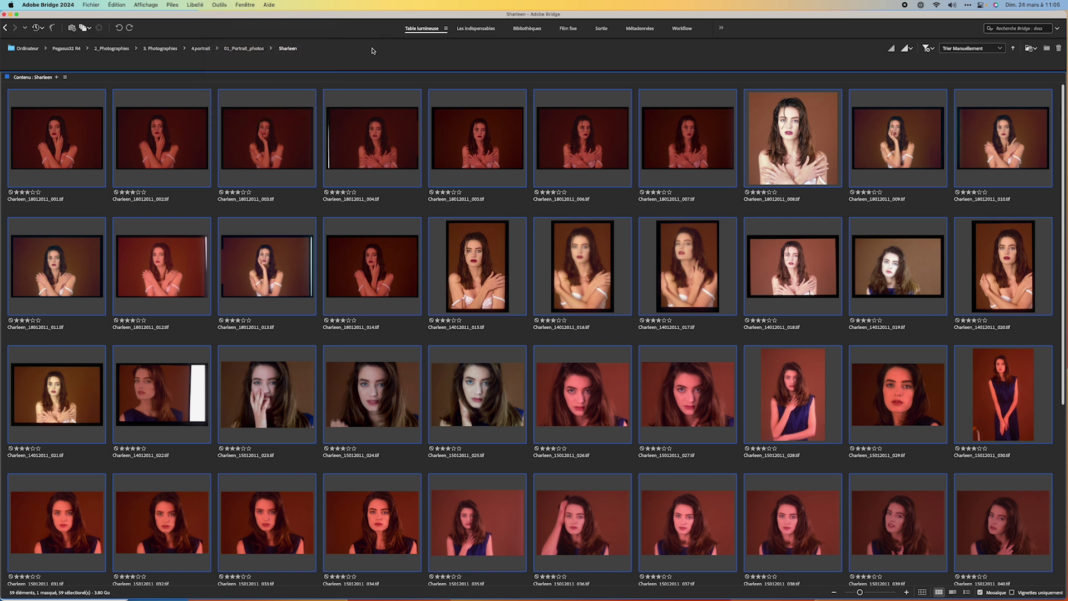